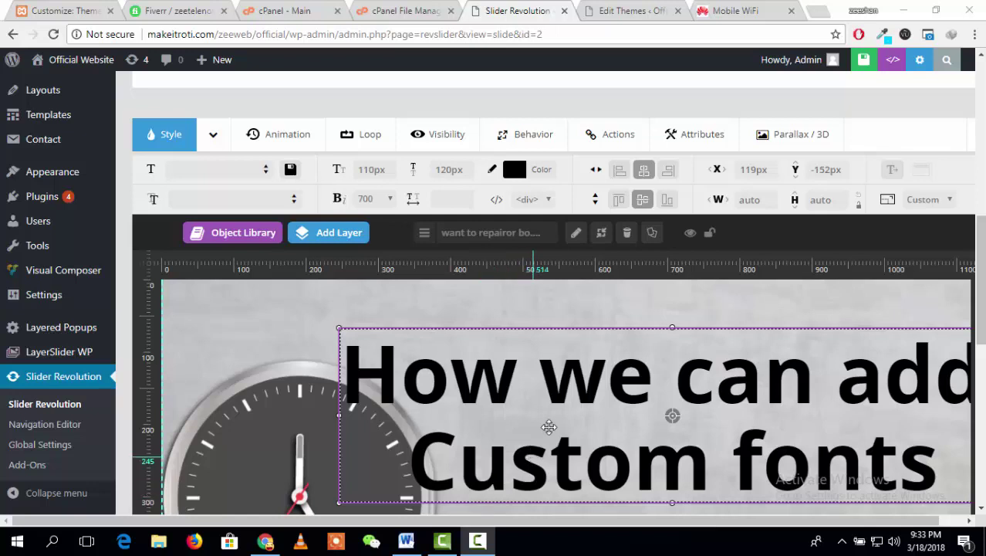
Enter Neris-black as the font family of the 'How we can add Custom fonts' heading layer
{"action": "left_click", "coordinate": [246, 199]}
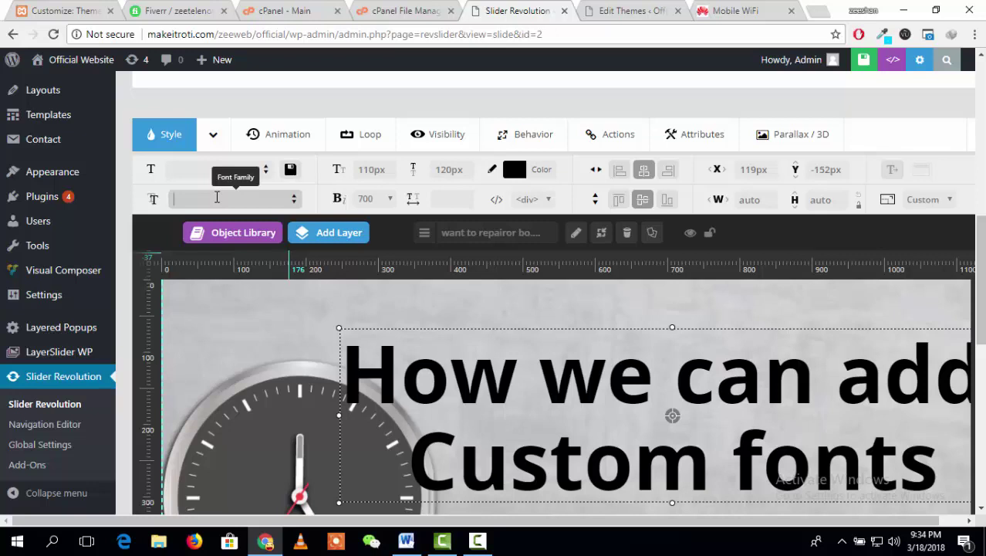
{"action": "type", "text": "Ne"}
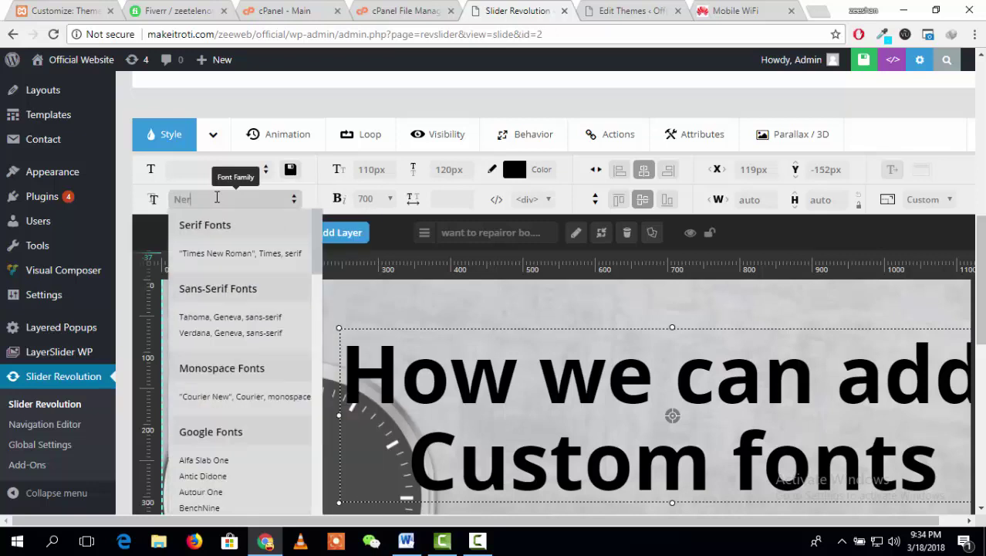
{"action": "type", "text": "ris"}
{"action": "key", "text": "Return"}
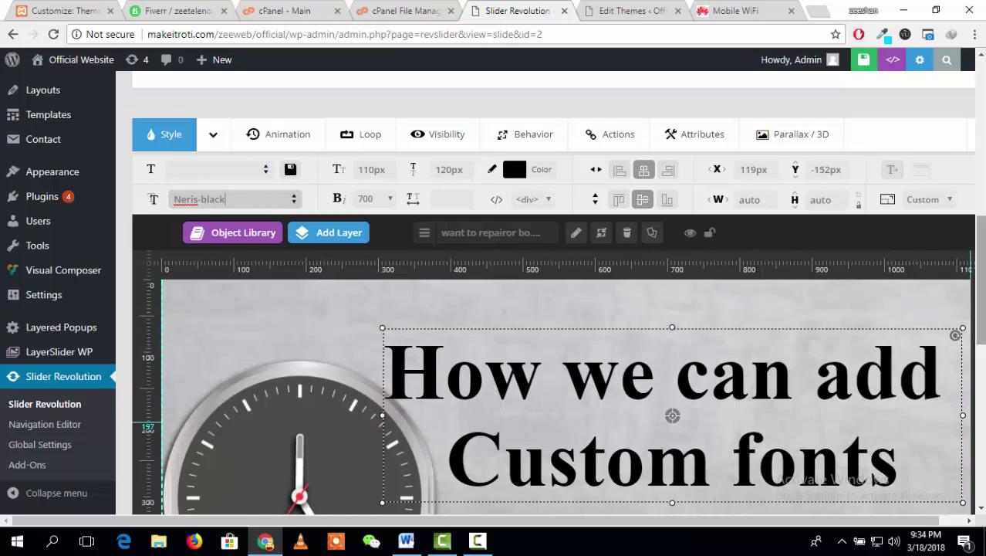
{"action": "scroll", "coordinate": [512, 145], "scroll_direction": "down", "scroll_amount": 1}
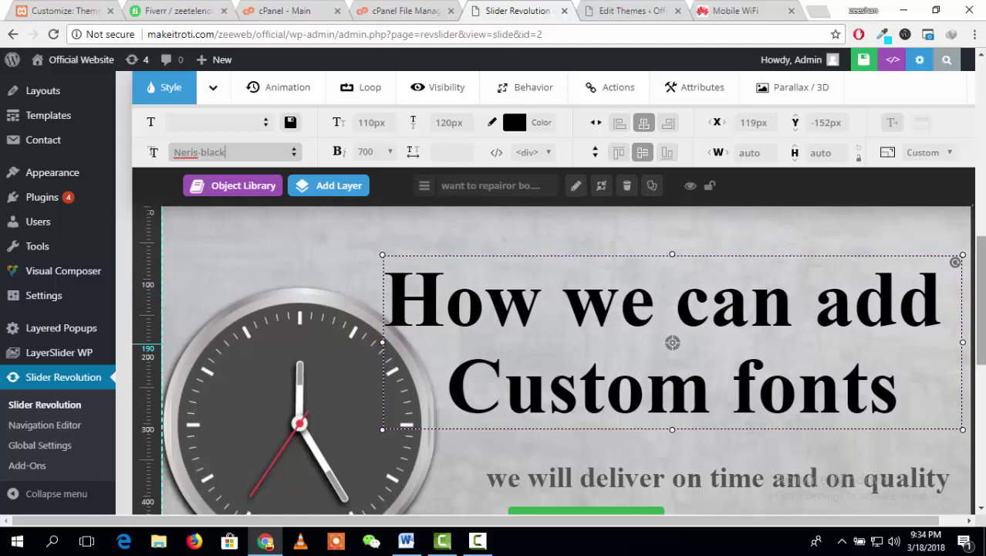
{"action": "scroll", "coordinate": [980, 301], "scroll_direction": "down", "scroll_amount": 1}
{"action": "scroll", "coordinate": [980, 301], "scroll_direction": "up", "scroll_amount": 1}
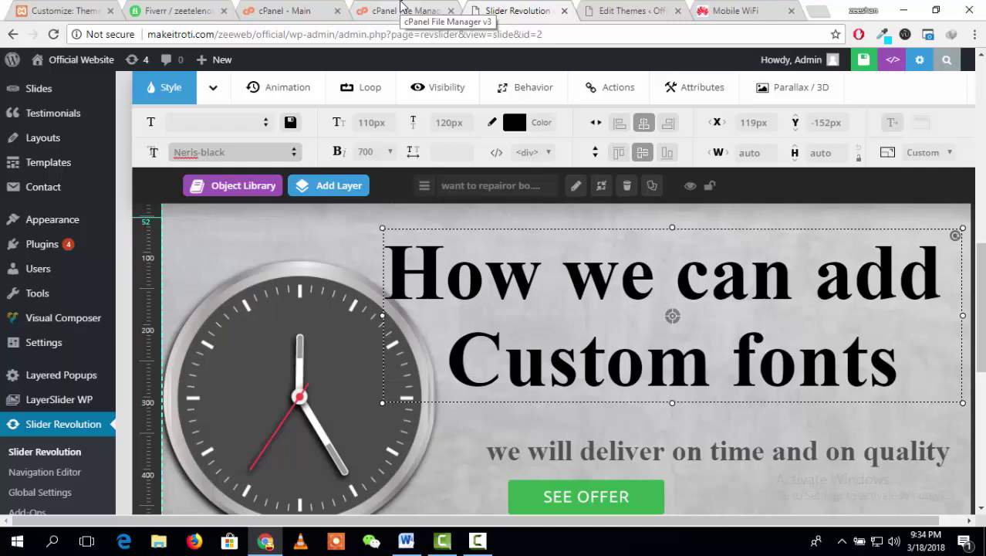
Browse File Manager to zeeweb/official/wp-content/themes/betheme/fonts
{"action": "left_click", "coordinate": [401, 10]}
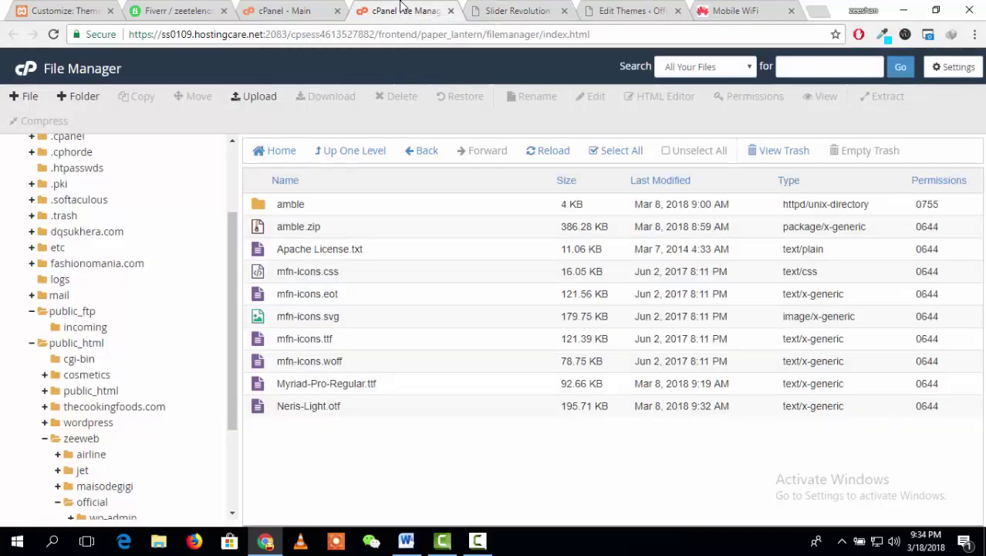
{"action": "left_click", "coordinate": [295, 8]}
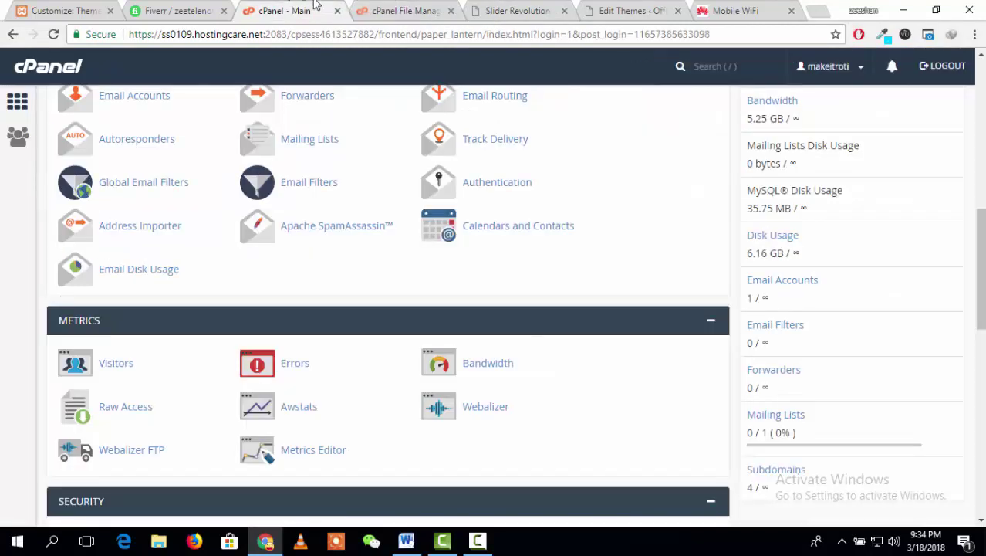
{"action": "left_click", "coordinate": [398, 8]}
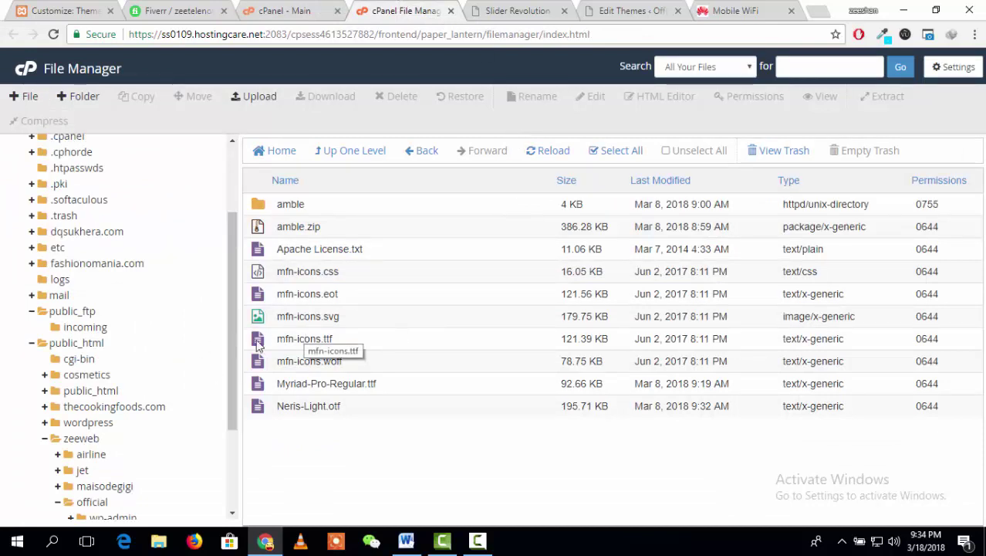
{"action": "left_click_drag", "start_coordinate": [237, 314], "coordinate": [236, 363]}
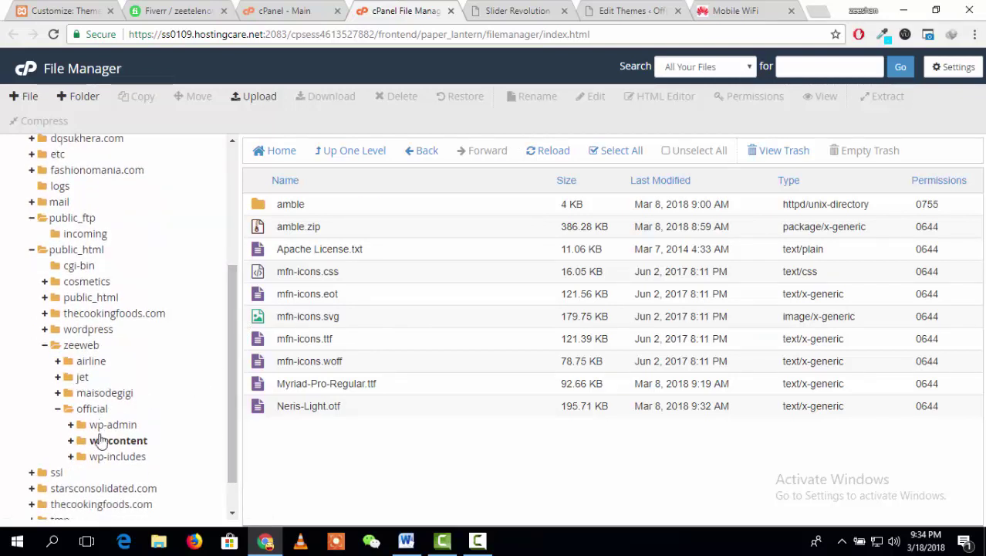
{"action": "left_click", "coordinate": [100, 440]}
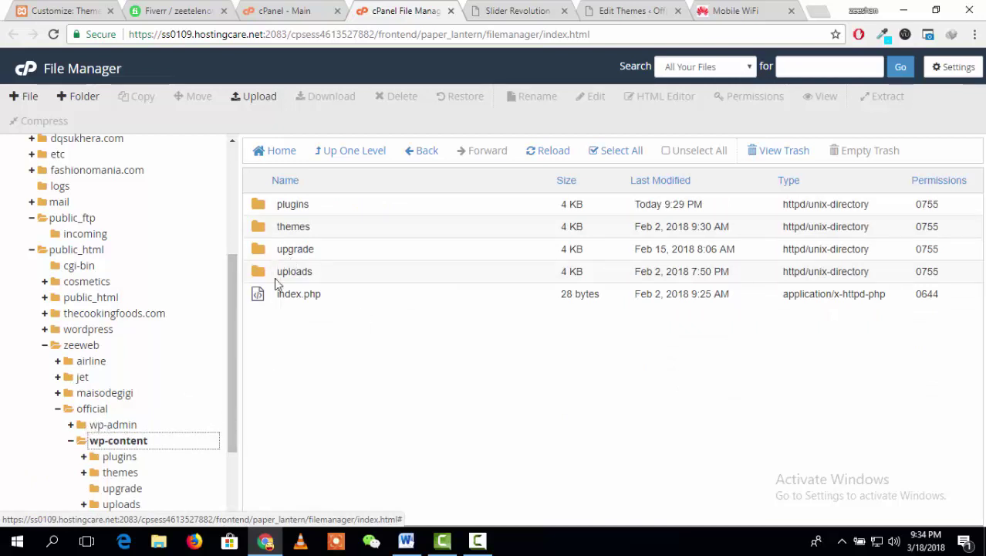
{"action": "double_click", "coordinate": [270, 234]}
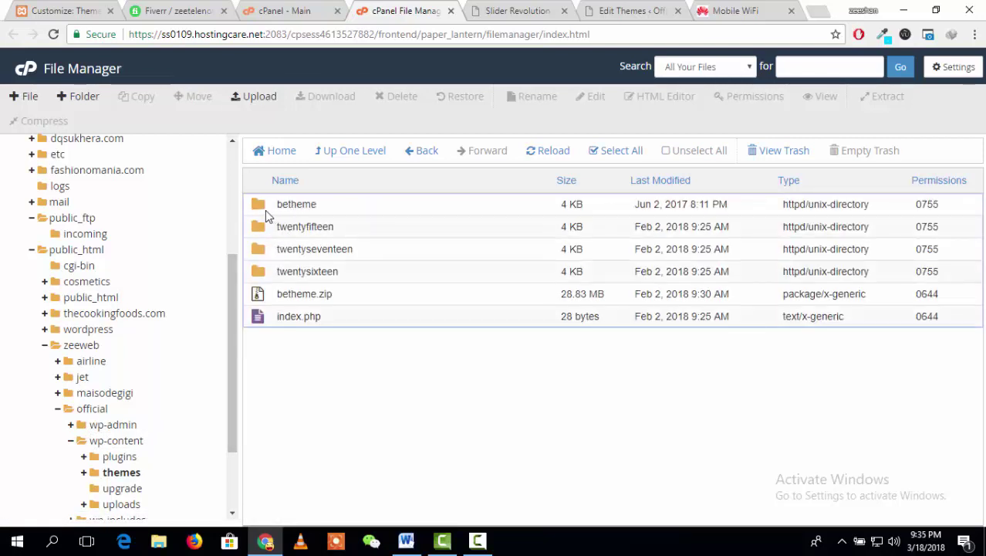
{"action": "left_click", "coordinate": [258, 213]}
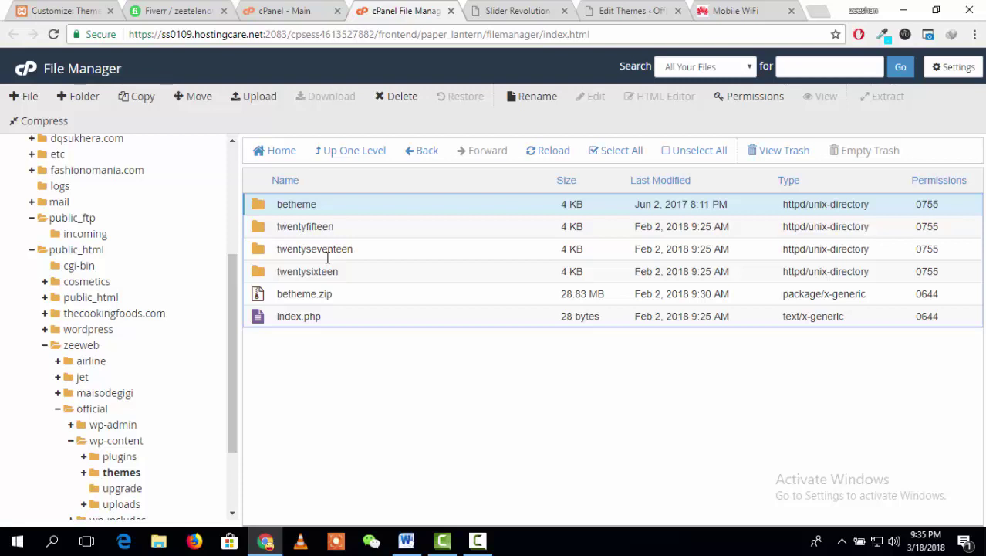
{"action": "double_click", "coordinate": [269, 212]}
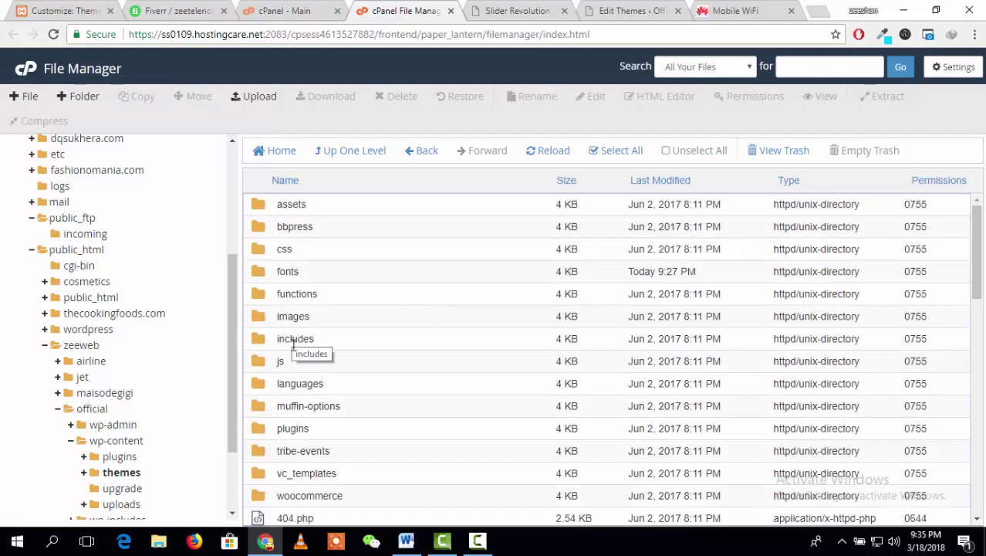
{"action": "double_click", "coordinate": [261, 276]}
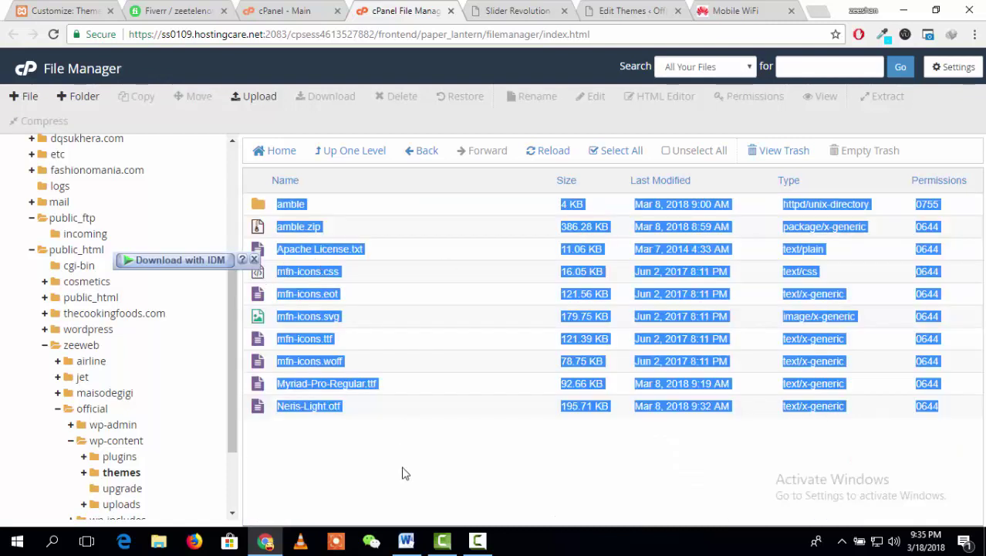
{"action": "left_click", "coordinate": [402, 473]}
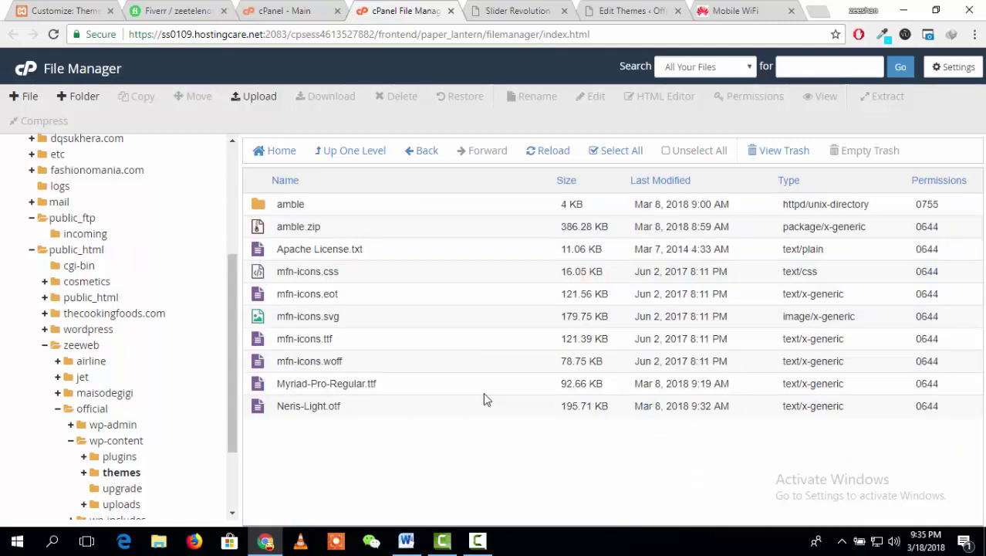
{"action": "left_click", "coordinate": [348, 160]}
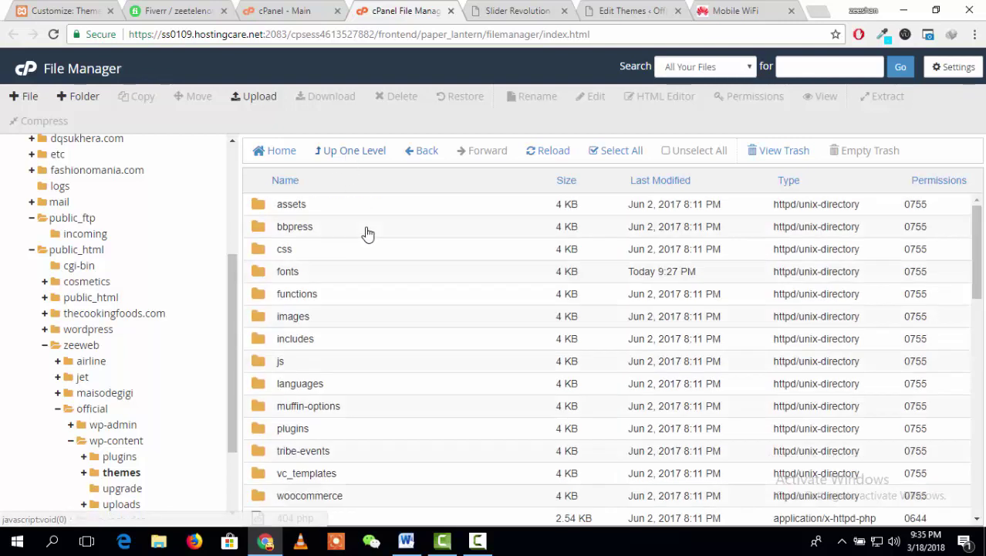
{"action": "double_click", "coordinate": [278, 275]}
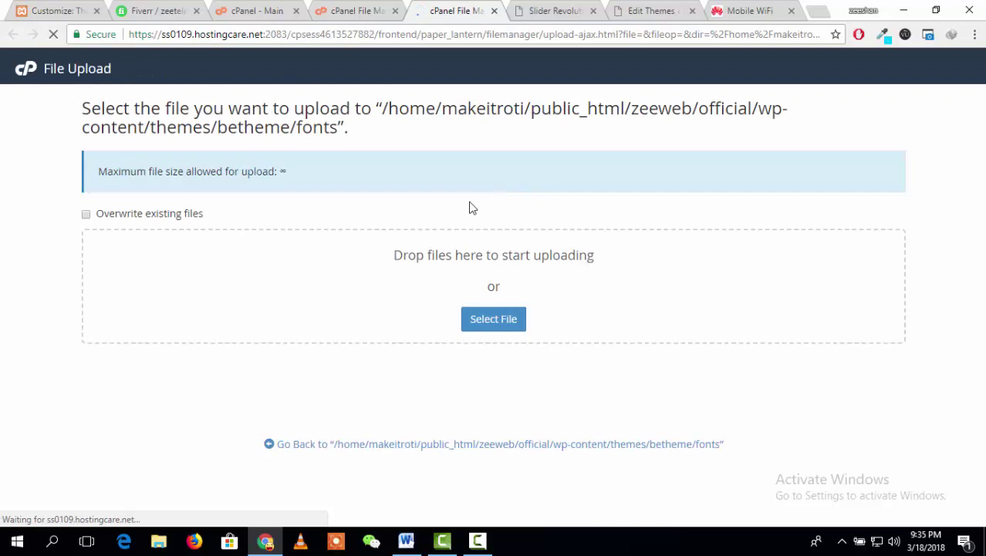
Open the fonts folder's upload file chooser and cancel it without picking a file
{"action": "left_click", "coordinate": [477, 319]}
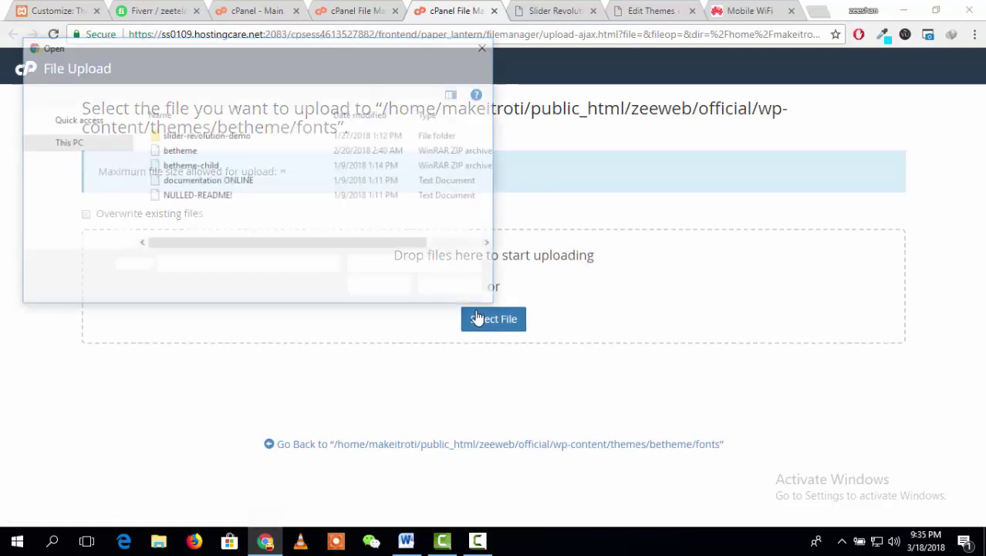
{"action": "left_click", "coordinate": [487, 46]}
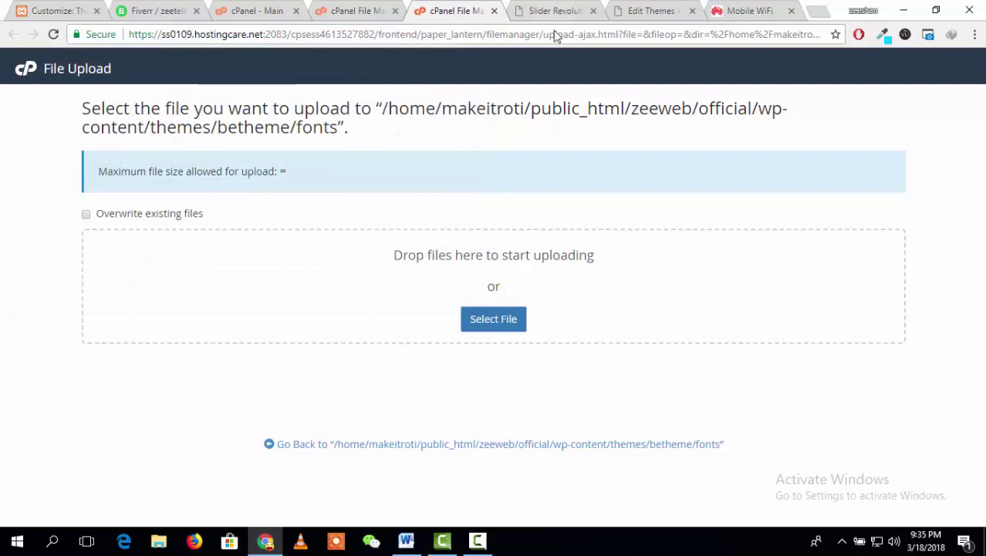
{"action": "left_click", "coordinate": [540, 9]}
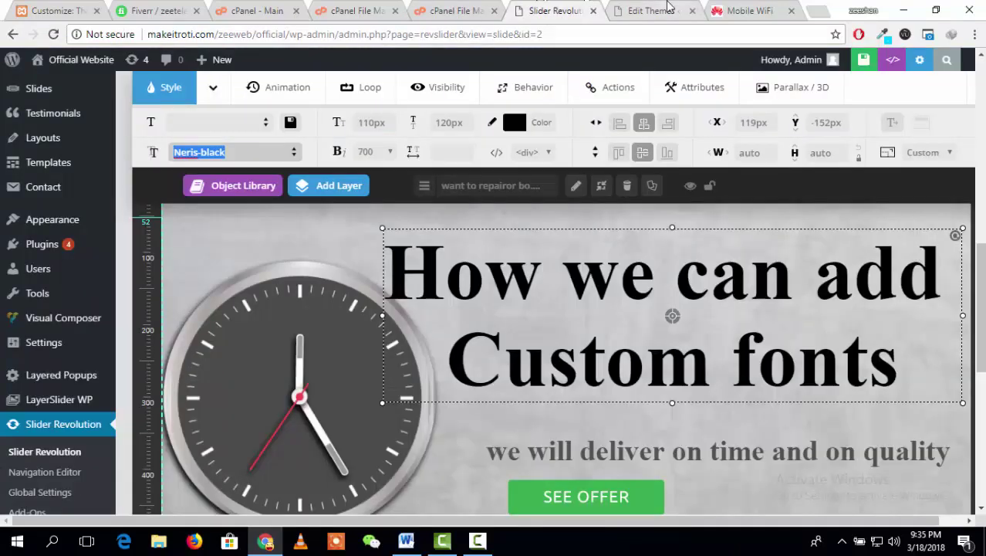
{"action": "left_click", "coordinate": [662, 10]}
Search Google for 'neris black font free download' in a spare tab
{"action": "left_click", "coordinate": [768, 9]}
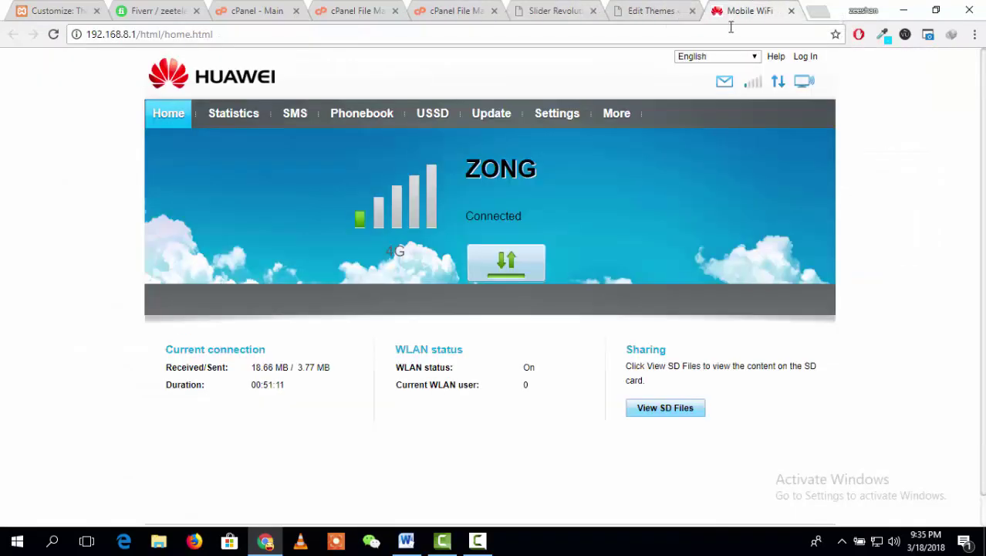
{"action": "triple_click", "coordinate": [731, 27]}
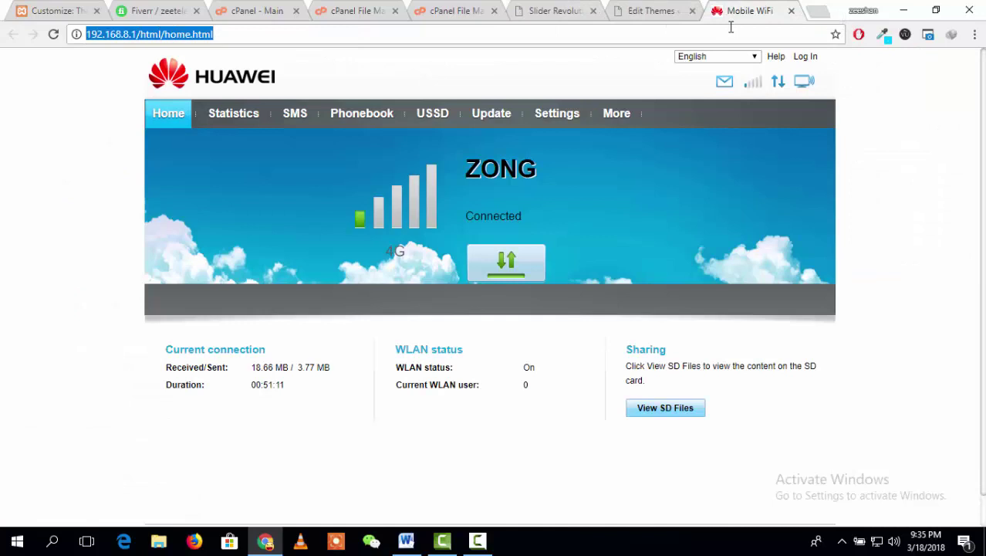
{"action": "type", "text": "neris"}
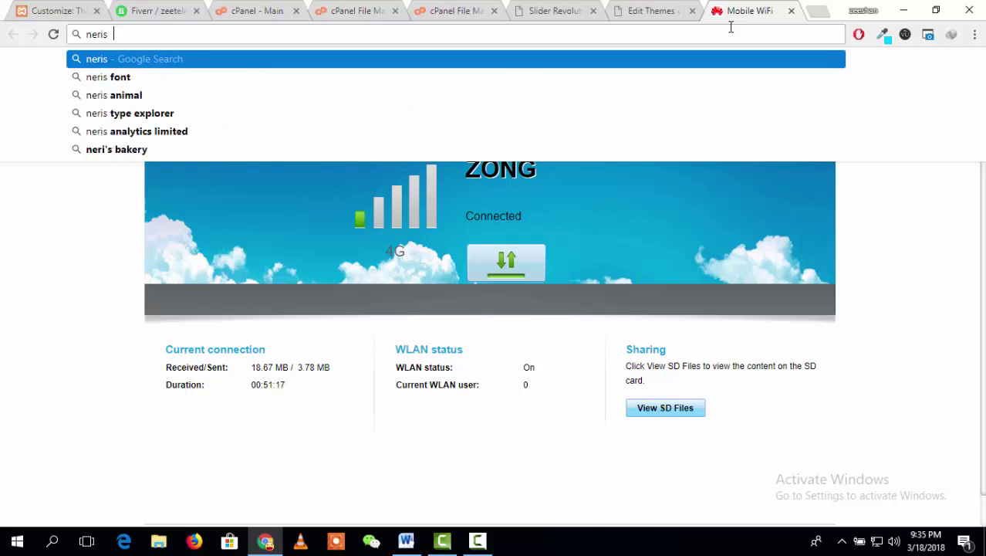
{"action": "type", "text": "black f"}
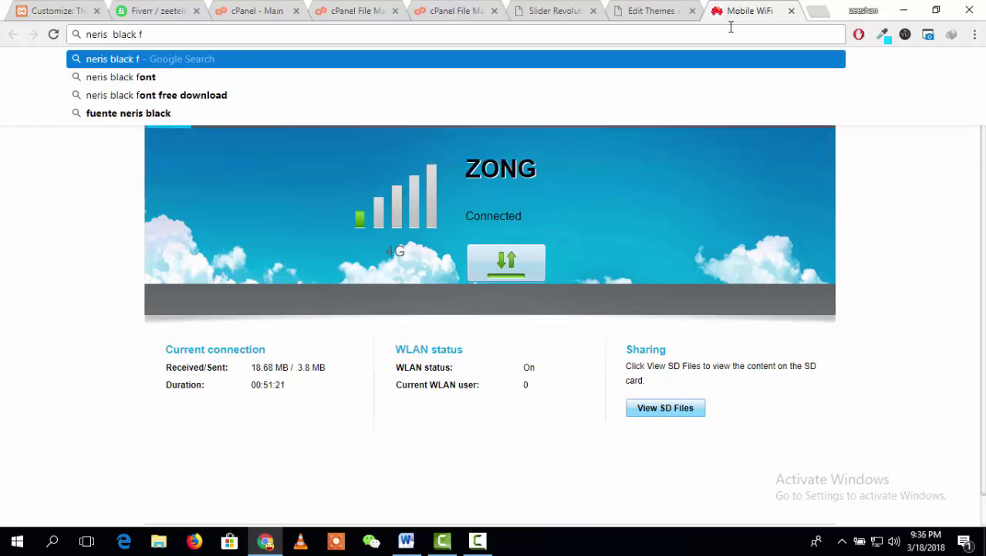
{"action": "type", "text": "ont free d"}
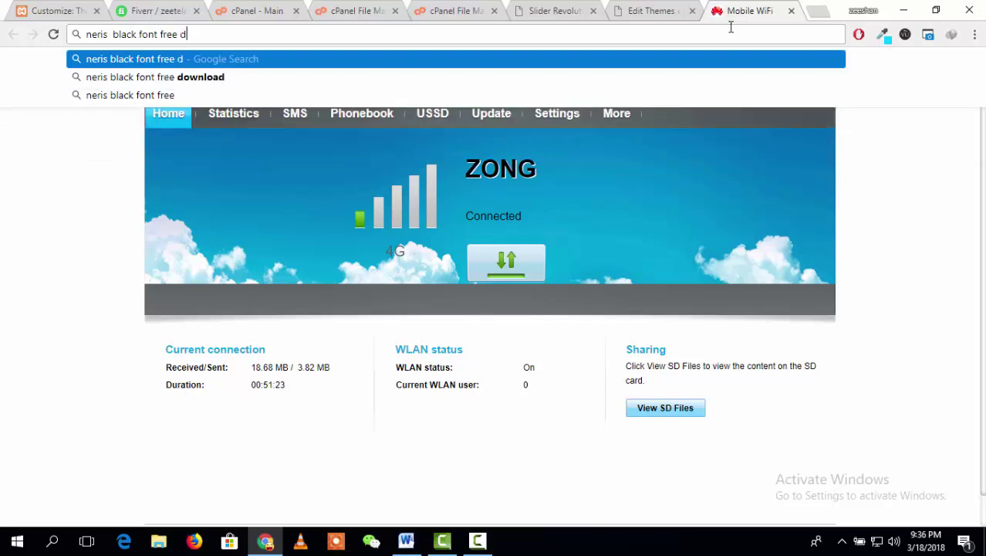
{"action": "type", "text": "ownload"}
{"action": "key", "text": "Return"}
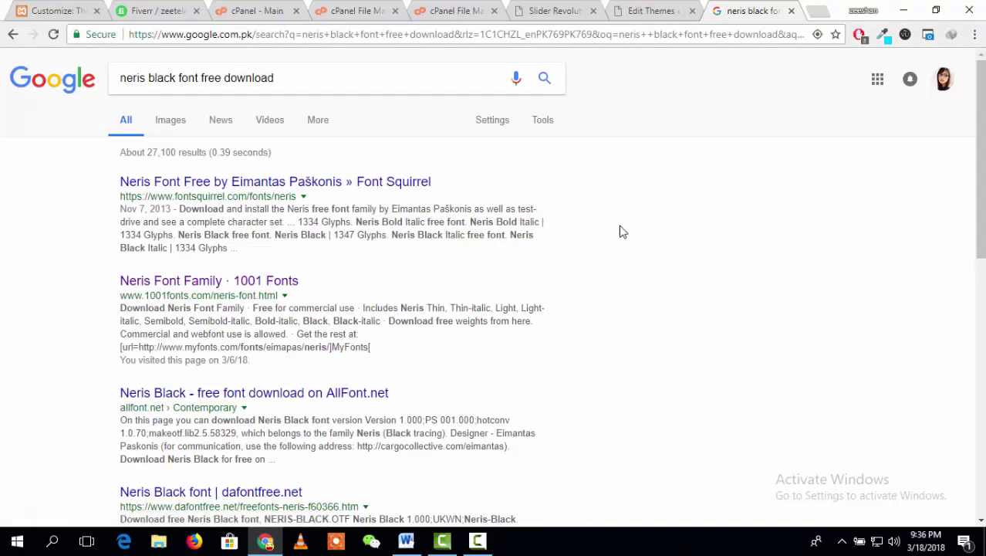
{"action": "left_click", "coordinate": [652, 10]}
{"action": "left_click", "coordinate": [526, 8]}
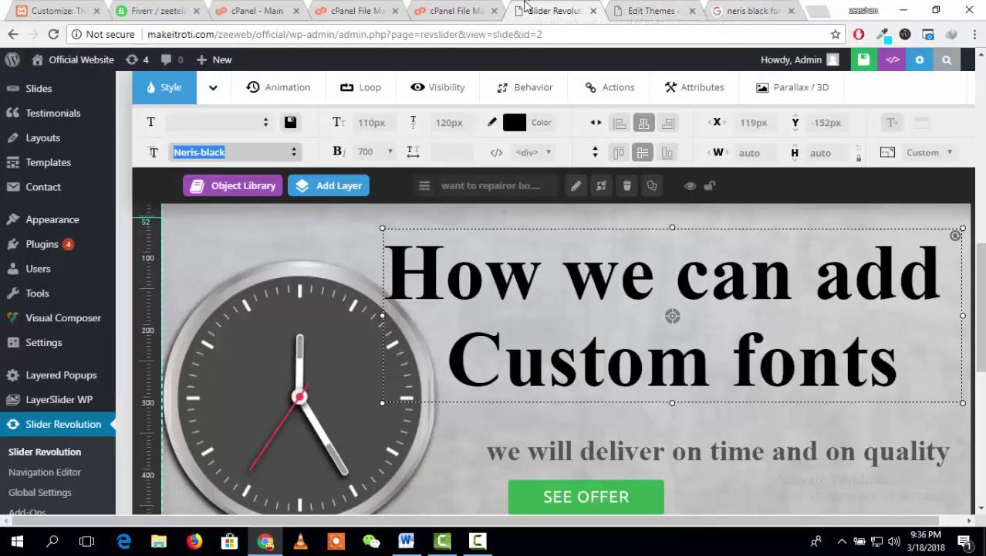
Upload Neris-Black from the Desktop to the betheme fonts folder
{"action": "left_click", "coordinate": [441, 7]}
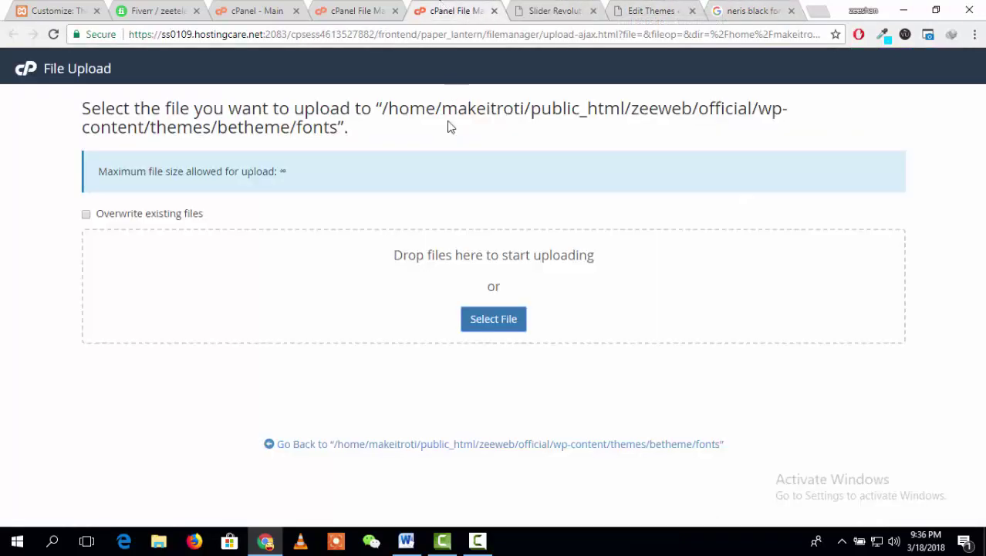
{"action": "left_click", "coordinate": [504, 328]}
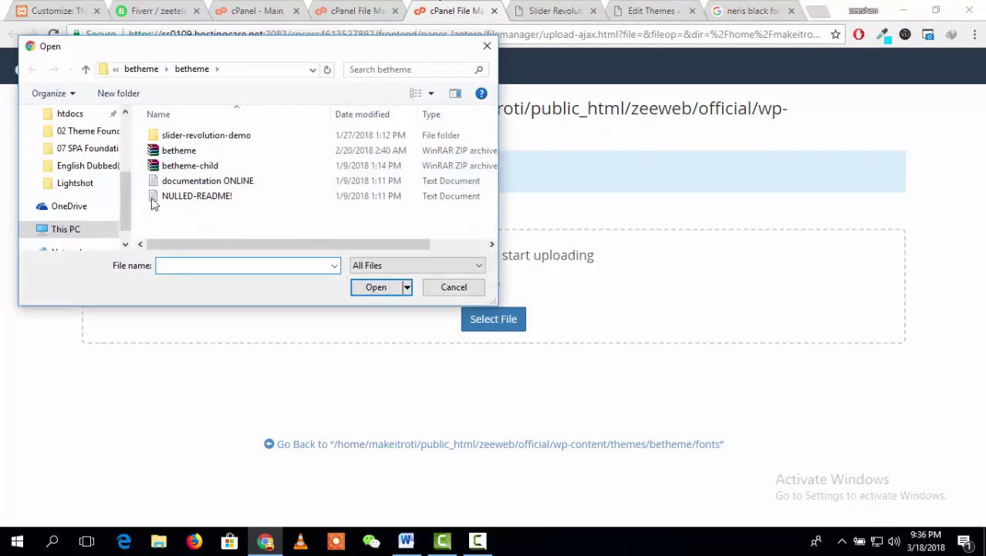
{"action": "left_click_drag", "start_coordinate": [120, 197], "coordinate": [120, 134]}
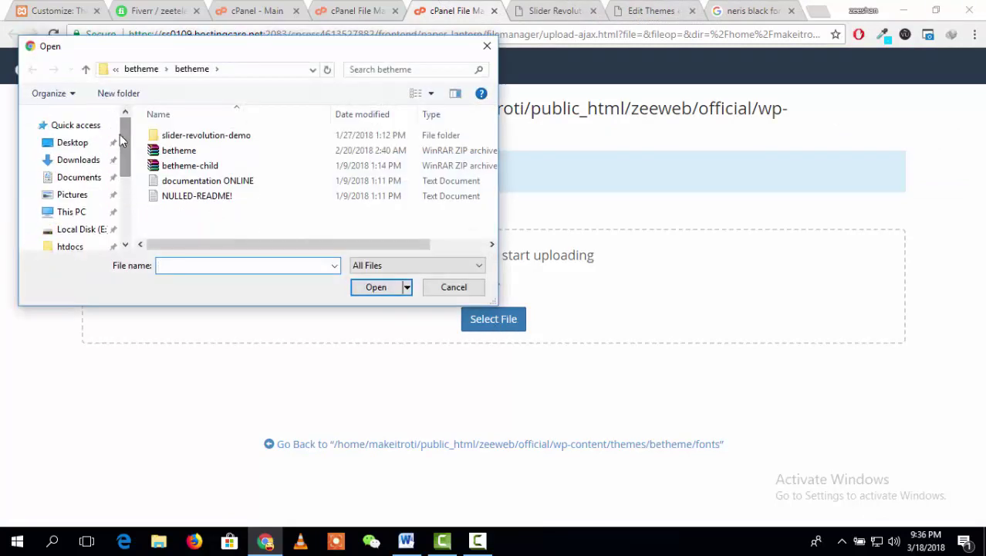
{"action": "left_click", "coordinate": [75, 146]}
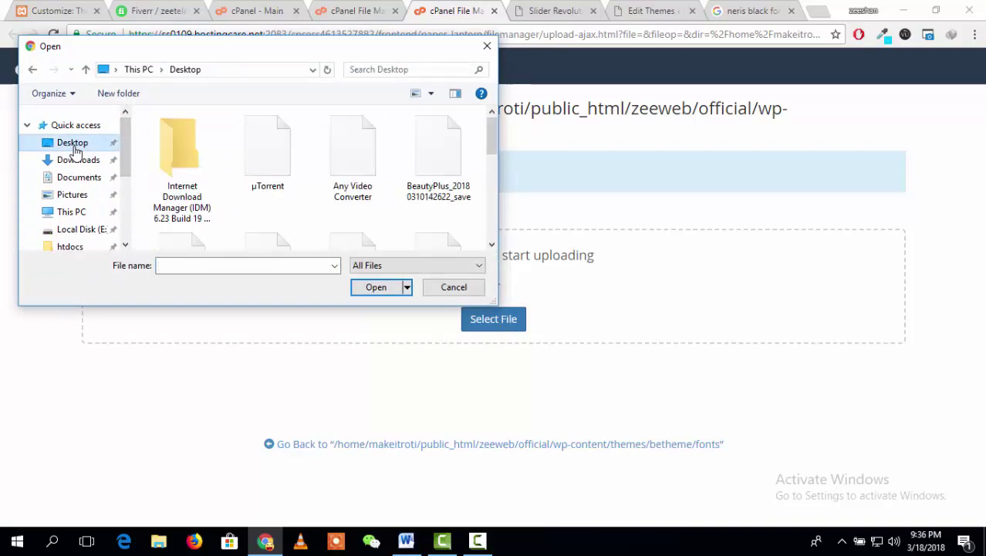
{"action": "left_click_drag", "start_coordinate": [494, 149], "coordinate": [492, 187]}
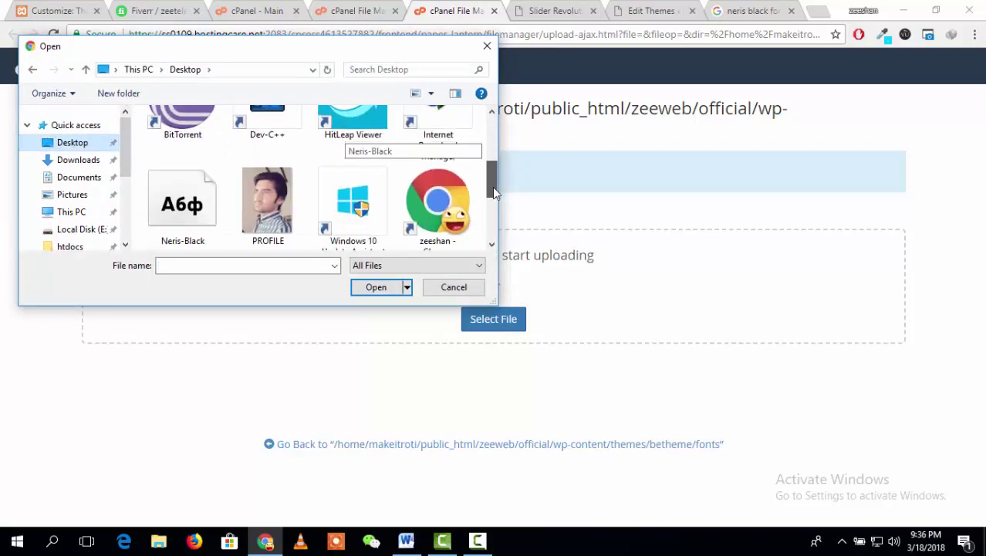
{"action": "left_click", "coordinate": [182, 217]}
{"action": "left_click", "coordinate": [376, 287]}
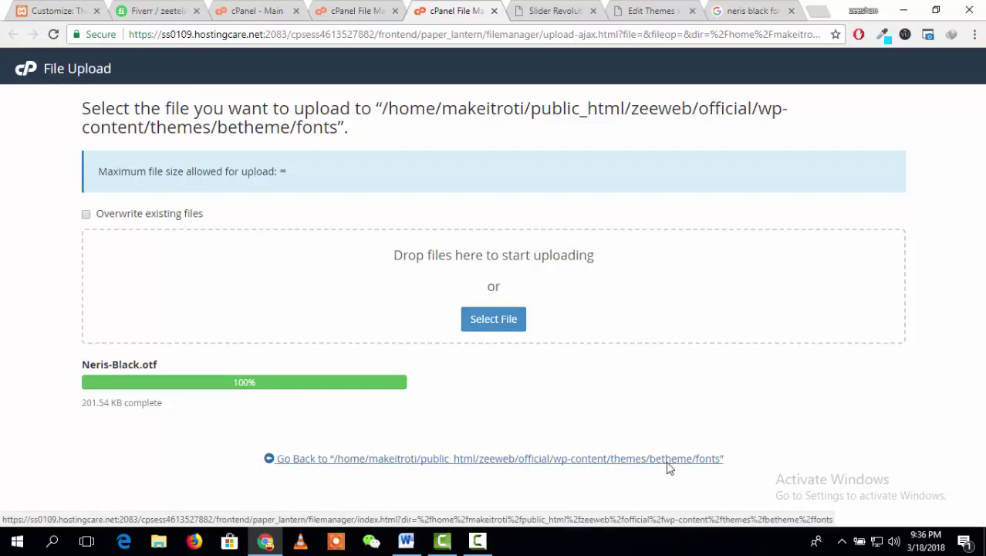
Return to the fonts listing and check the new Neris-Black.otf entry
{"action": "key", "text": "ctrl+w"}
{"action": "key", "text": "ctrl+shift+Tab"}
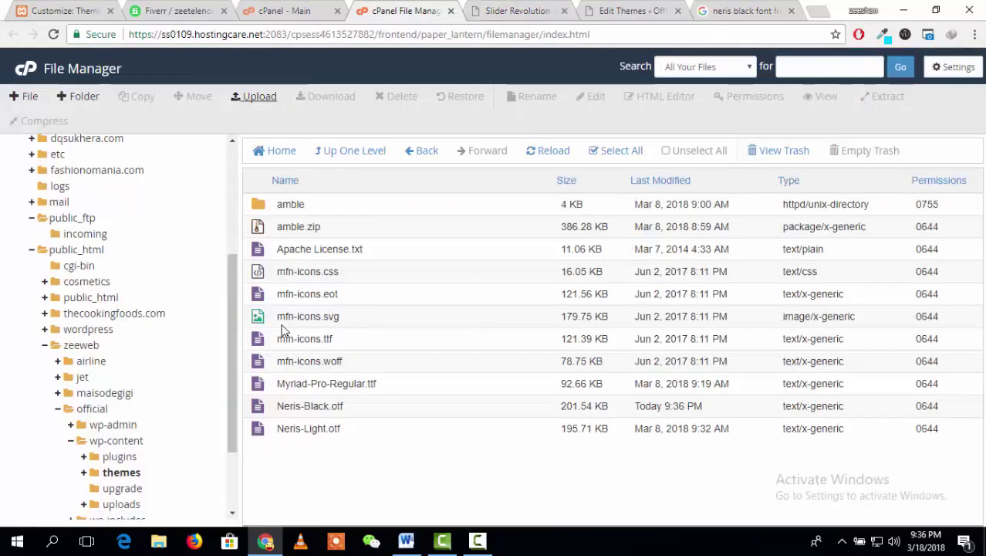
{"action": "left_click_drag", "start_coordinate": [365, 403], "coordinate": [320, 435]}
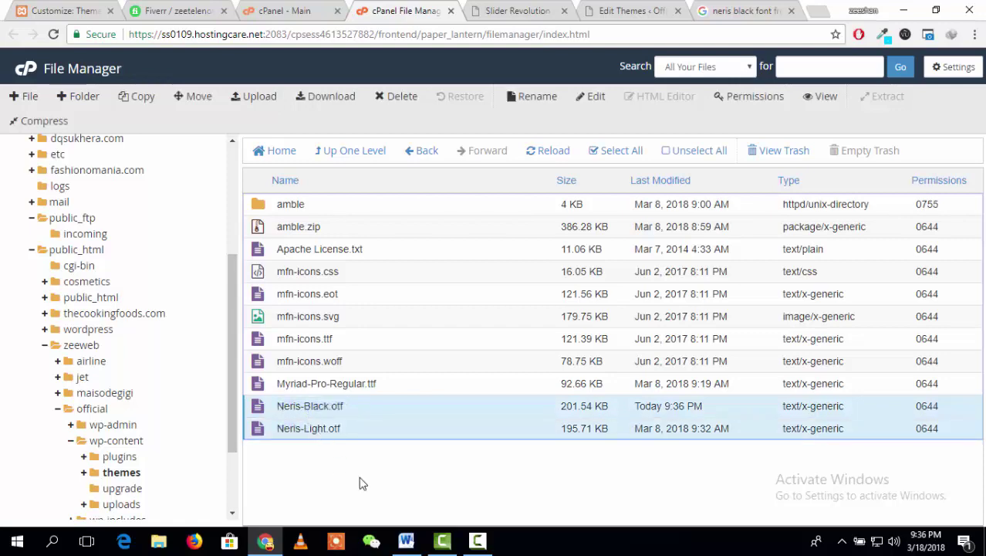
{"action": "left_click", "coordinate": [342, 407]}
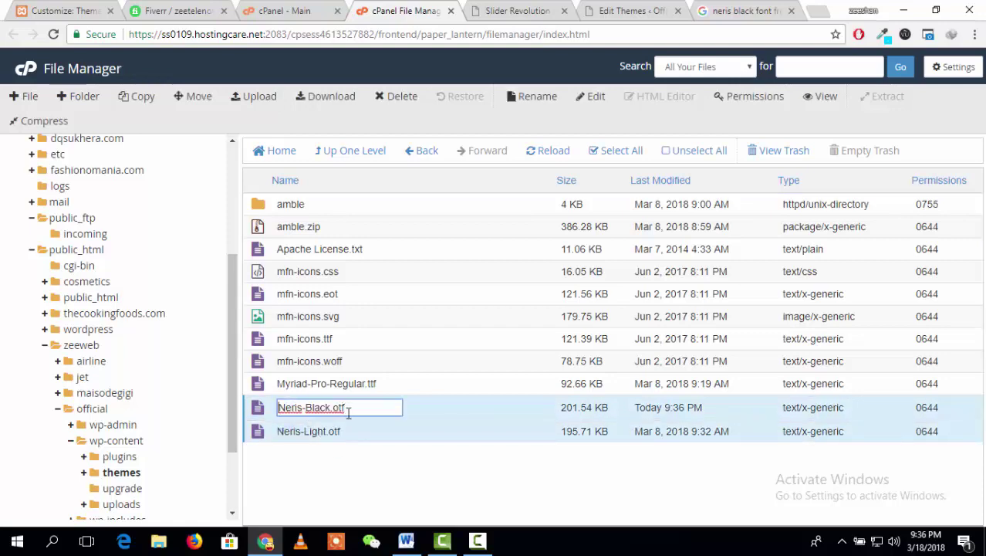
{"action": "left_click", "coordinate": [406, 540]}
{"action": "left_click", "coordinate": [403, 533]}
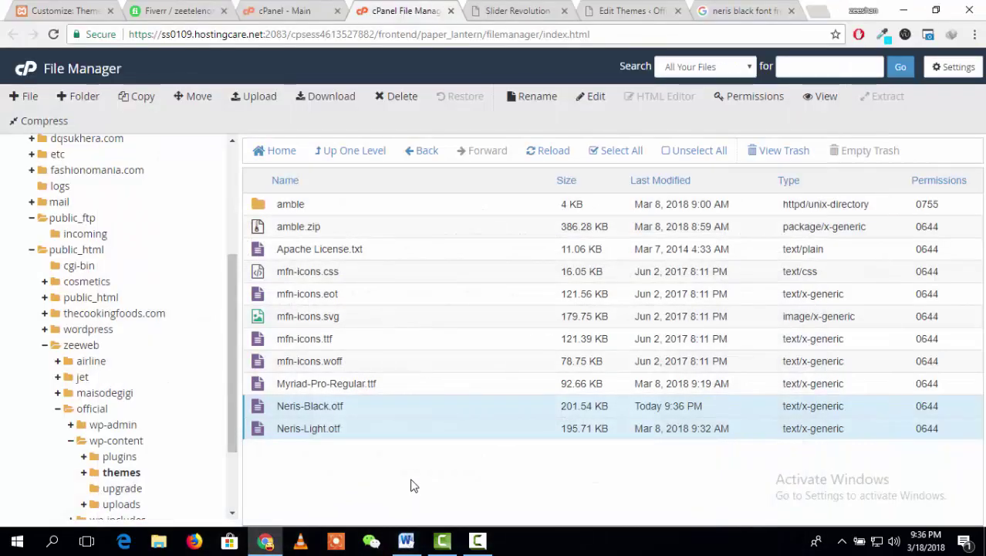
{"action": "left_click", "coordinate": [279, 8]}
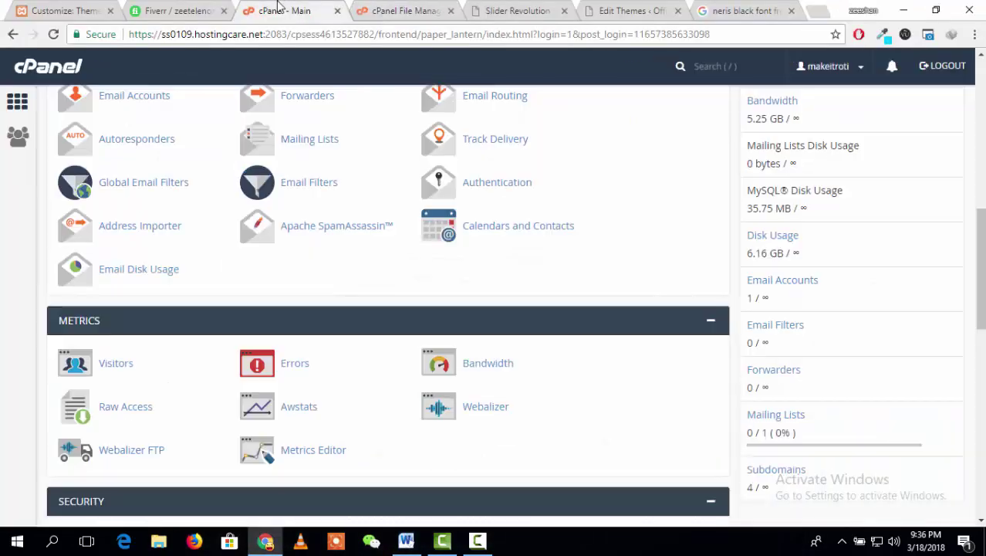
{"action": "left_click", "coordinate": [379, 6]}
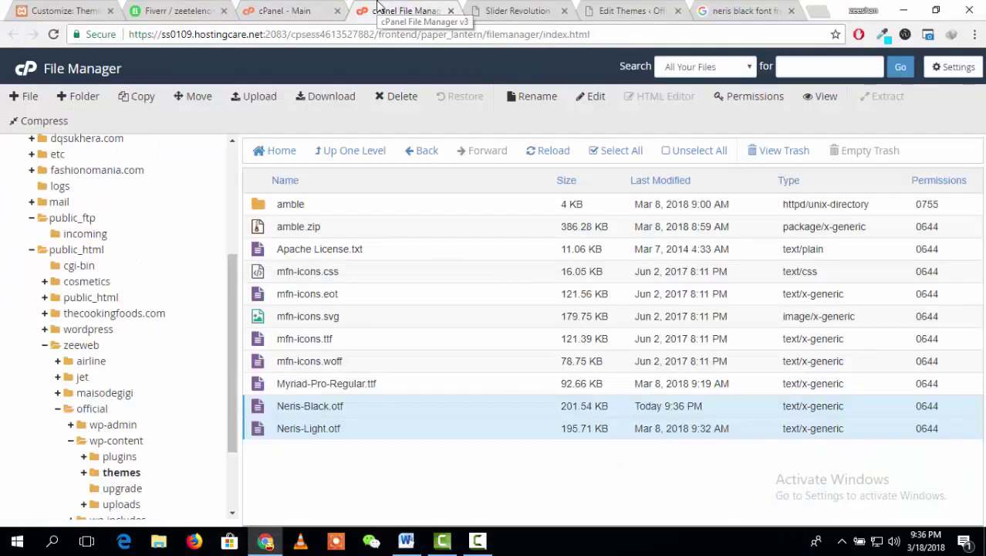
{"action": "left_click", "coordinate": [489, 7]}
{"action": "left_click", "coordinate": [600, 9]}
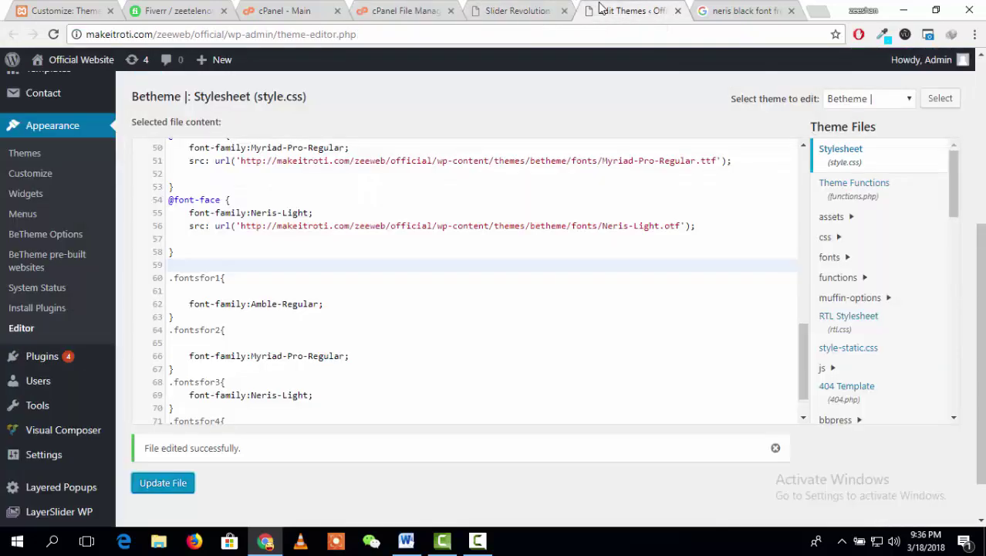
{"action": "left_click", "coordinate": [34, 328]}
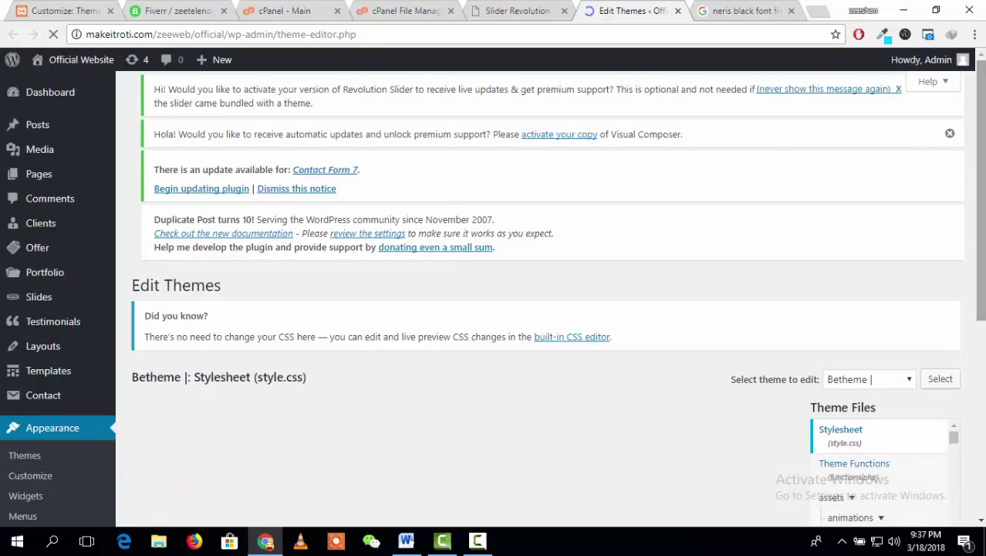
{"action": "scroll", "coordinate": [390, 240], "scroll_direction": "down", "scroll_amount": 2}
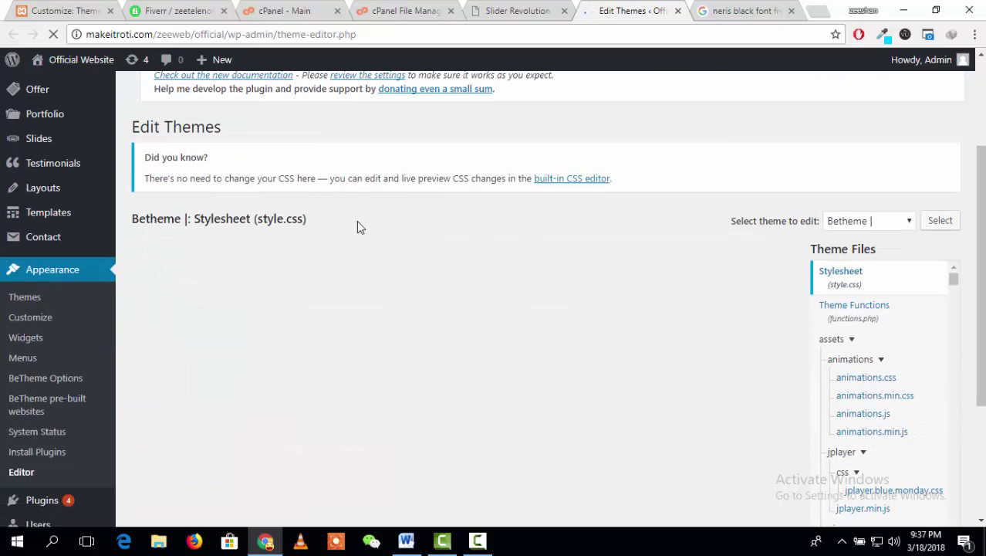
{"action": "left_click_drag", "start_coordinate": [357, 220], "coordinate": [306, 234]}
{"action": "left_click", "coordinate": [311, 231]}
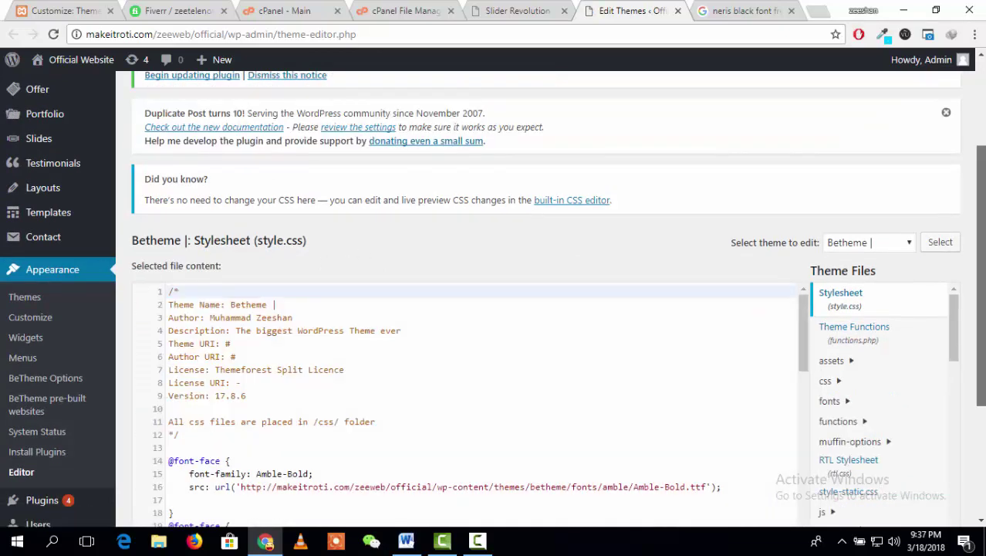
{"action": "scroll", "coordinate": [772, 254], "scroll_direction": "down", "scroll_amount": 2}
{"action": "left_click_drag", "start_coordinate": [802, 203], "coordinate": [798, 343]}
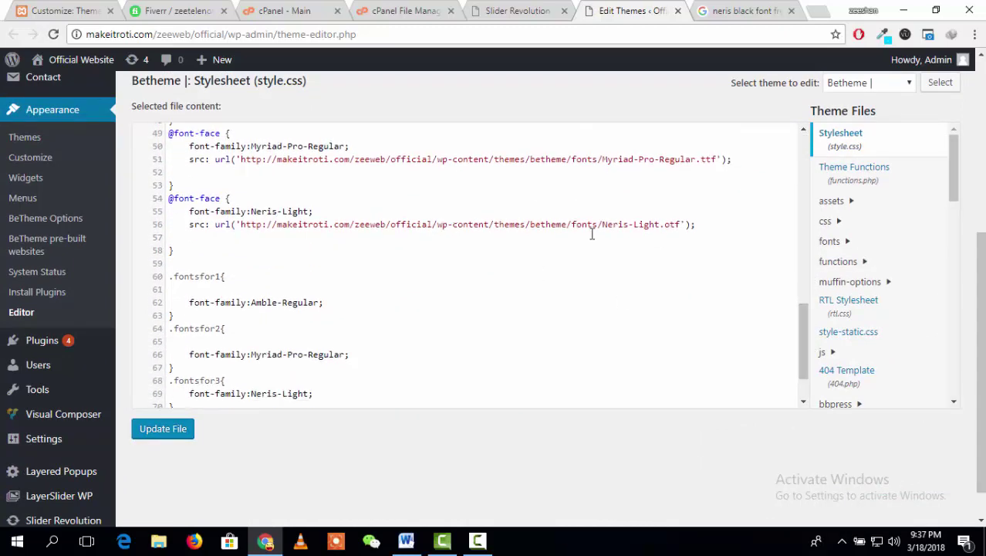
{"action": "left_click", "coordinate": [220, 251]}
{"action": "key", "text": "Return"}
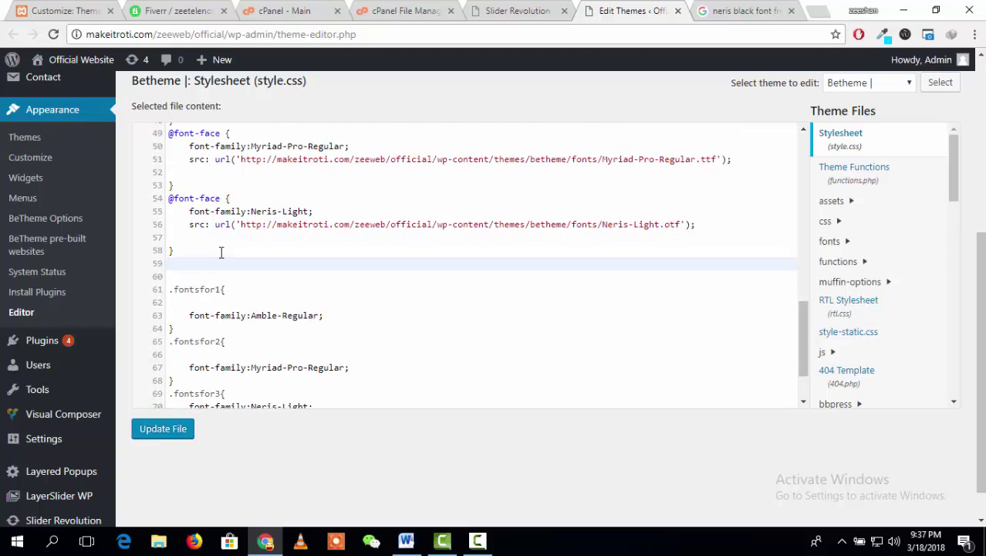
{"action": "key", "text": "Return"}
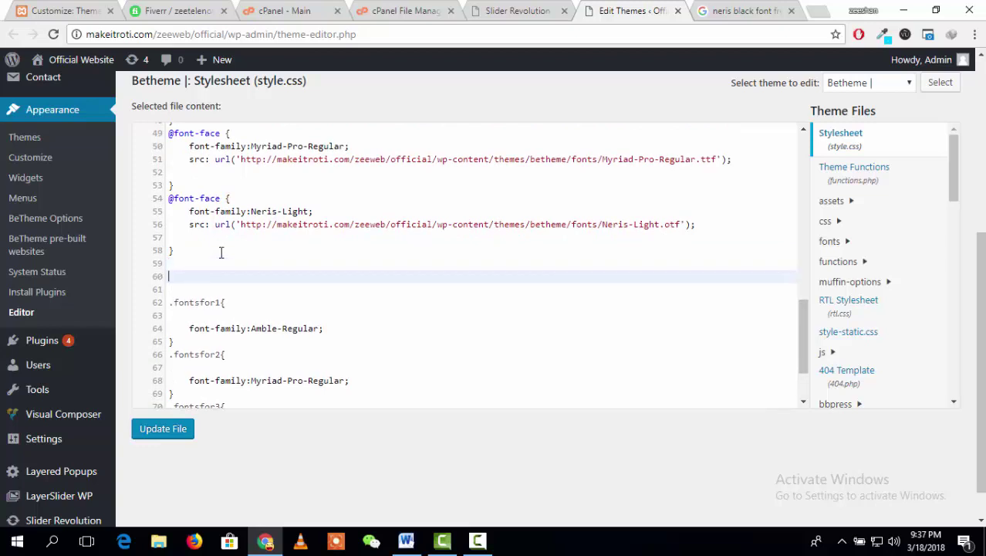
{"action": "type", "text": "@fon"}
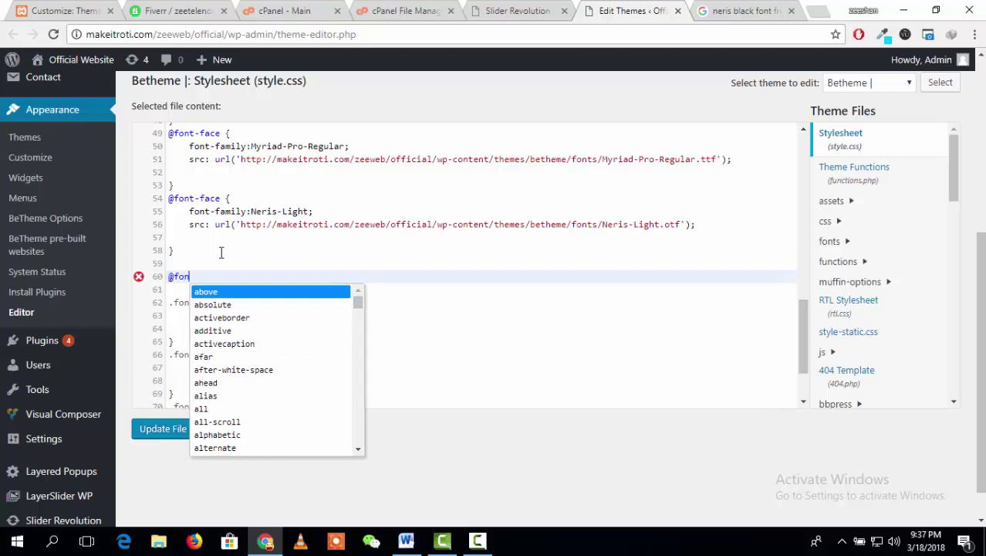
{"action": "type", "text": "t-face"}
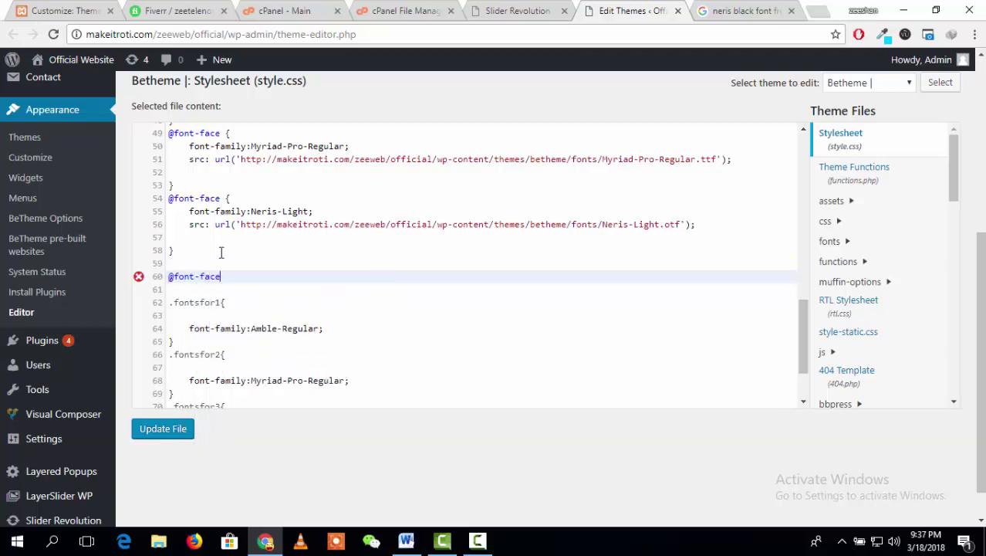
{"action": "type", "text": " {  }"}
{"action": "key", "text": "Return"}
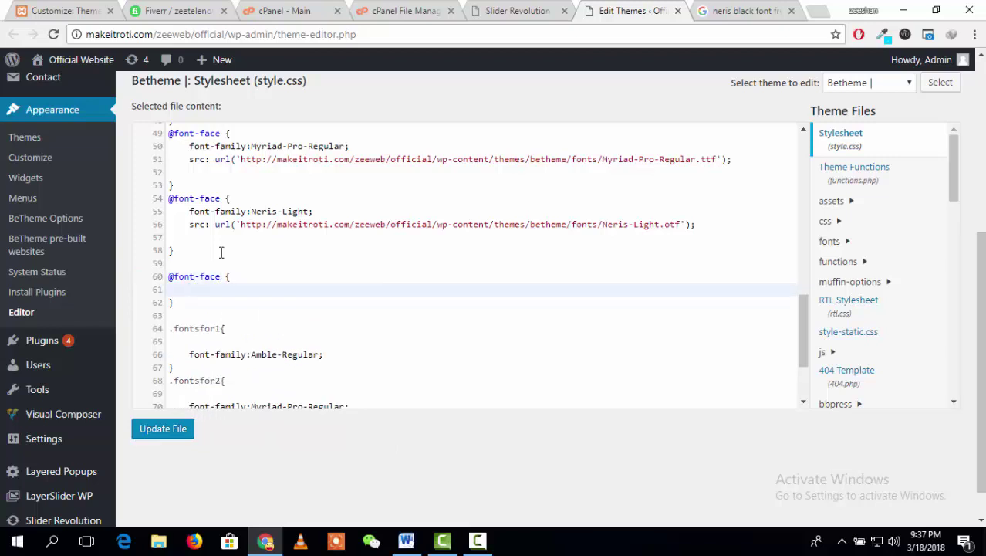
{"action": "type", "text": "font"}
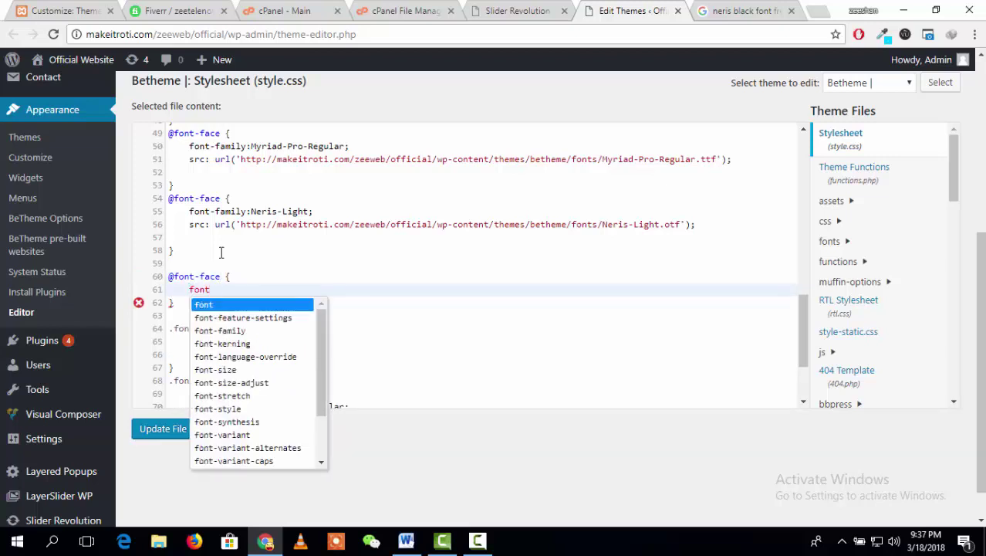
{"action": "type", "text": "-f"}
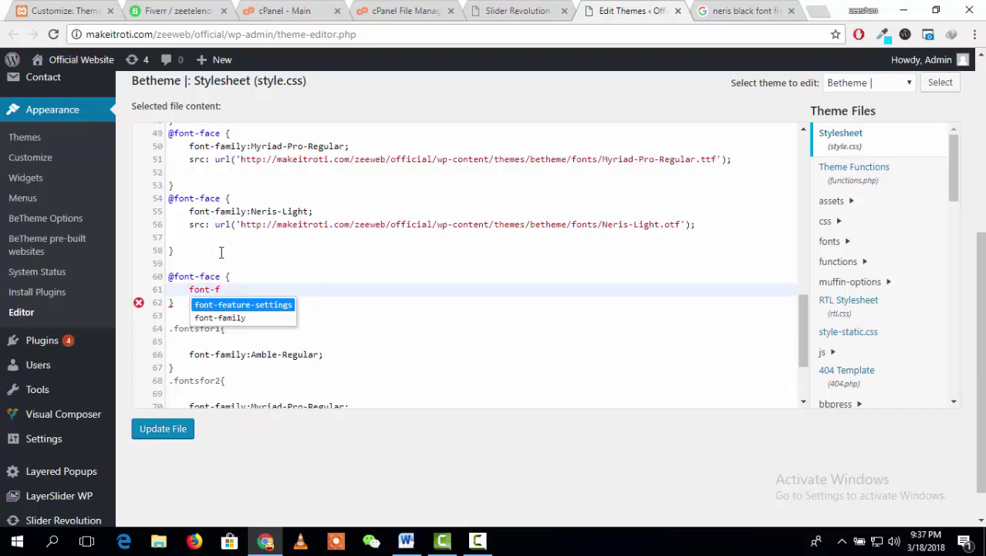
{"action": "type", "text": "amil"}
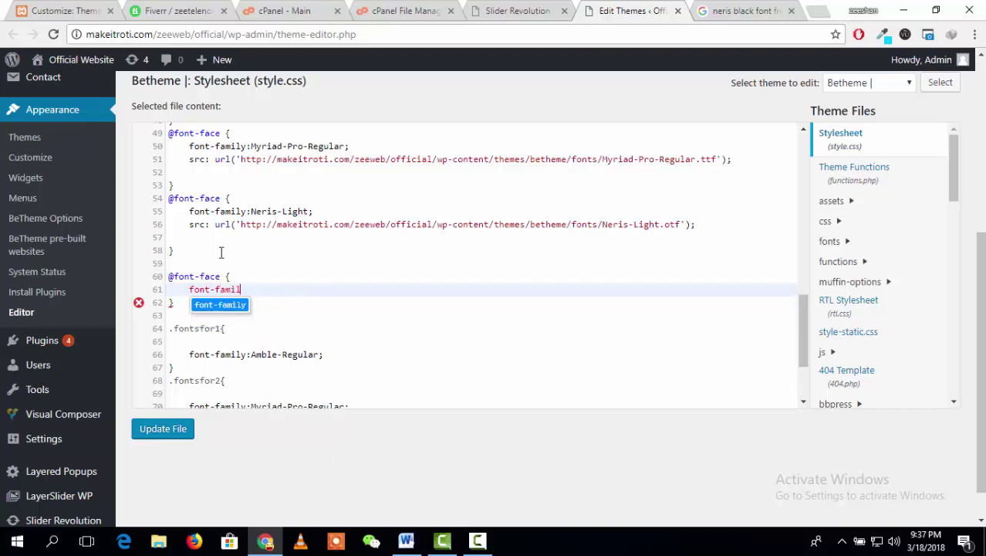
{"action": "key", "text": "Return"}
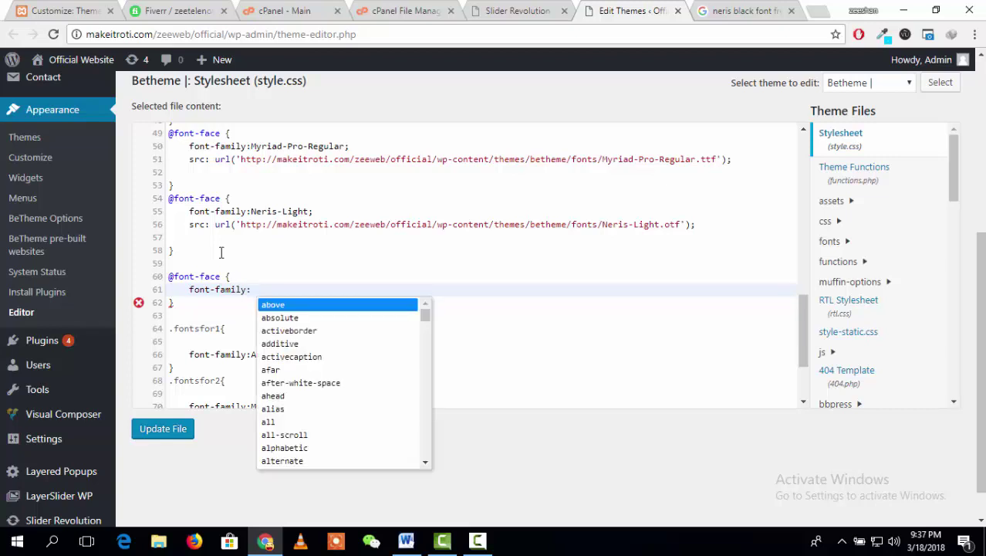
{"action": "type", "text": "Neris-B"}
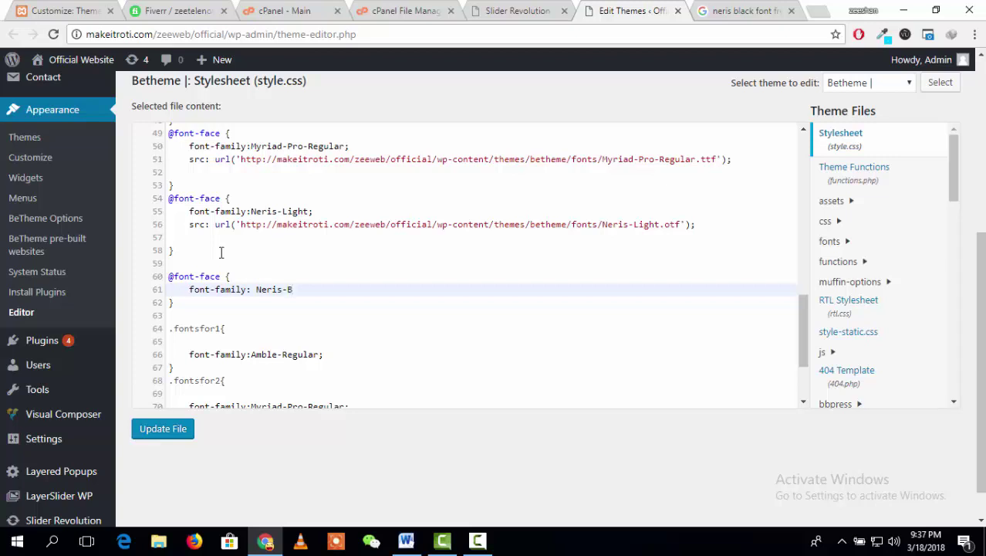
{"action": "key", "text": "BackSpace"}
{"action": "type", "text": "black;"}
{"action": "key", "text": "Return"}
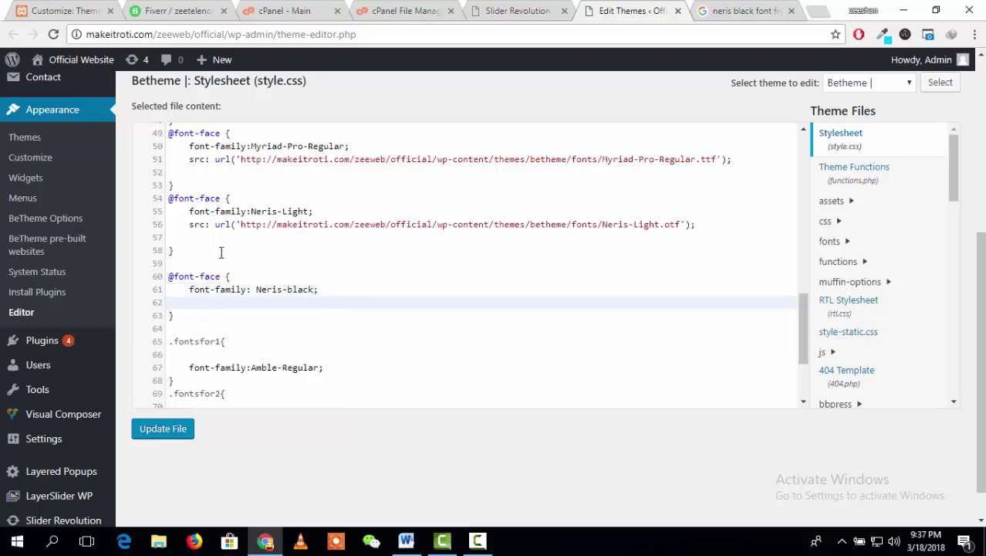
{"action": "type", "text": "src: url"}
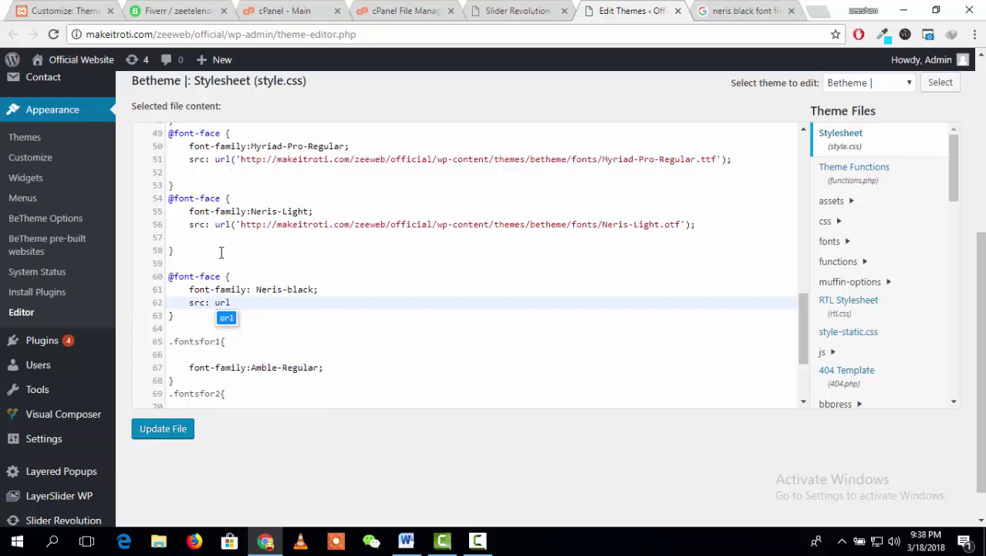
{"action": "type", "text": "("}
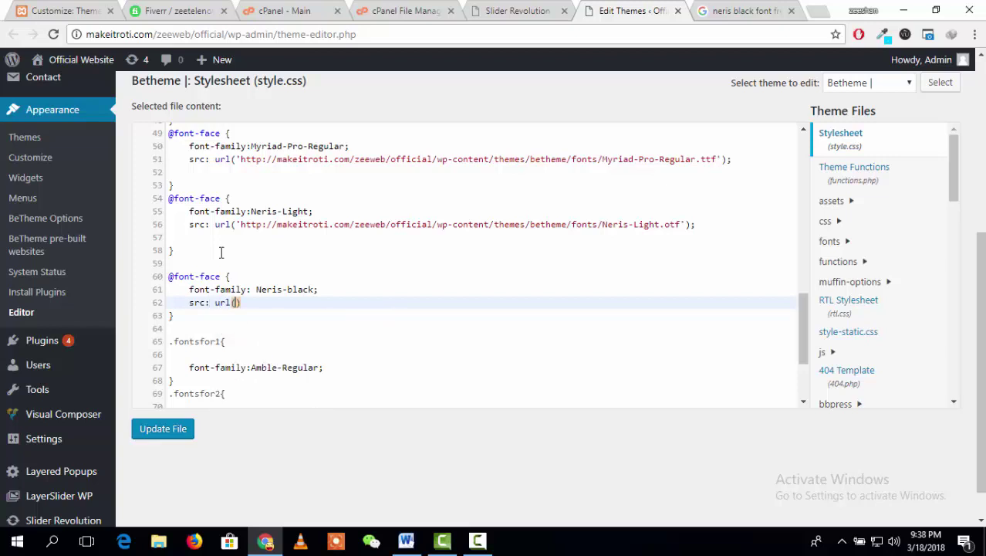
{"action": "type", "text": "\":"}
{"action": "key", "text": "BackSpace"}
{"action": "key", "text": "BackSpace"}
{"action": "type", "text": "'"}
{"action": "left_click", "coordinate": [517, 9]}
{"action": "left_click", "coordinate": [363, 8]}
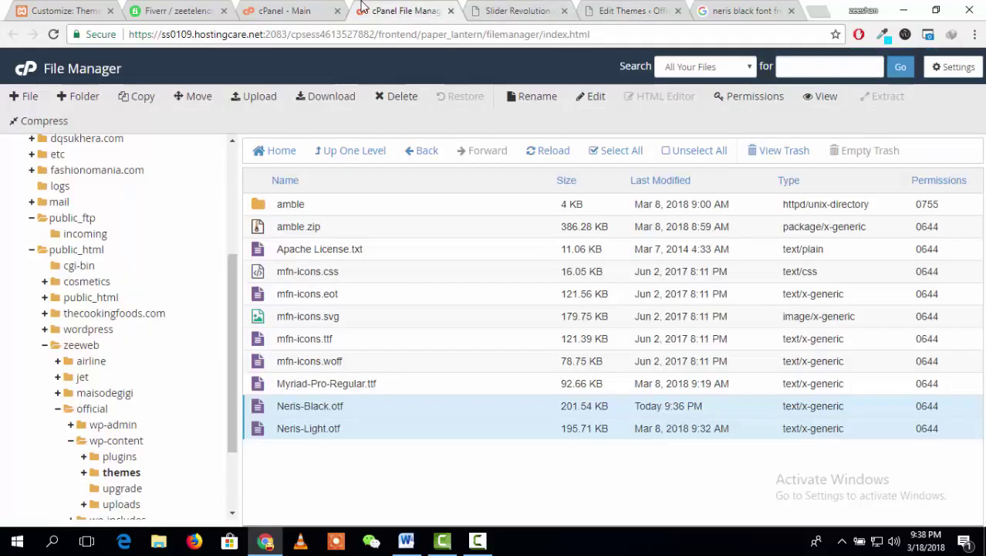
{"action": "left_click", "coordinate": [336, 432]}
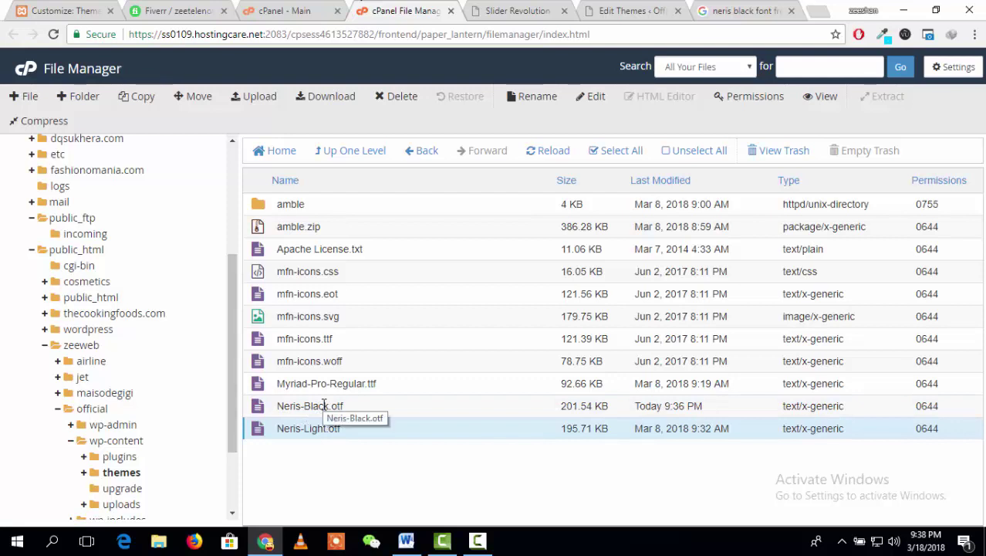
{"action": "left_click", "coordinate": [324, 405]}
{"action": "right_click", "coordinate": [324, 405]}
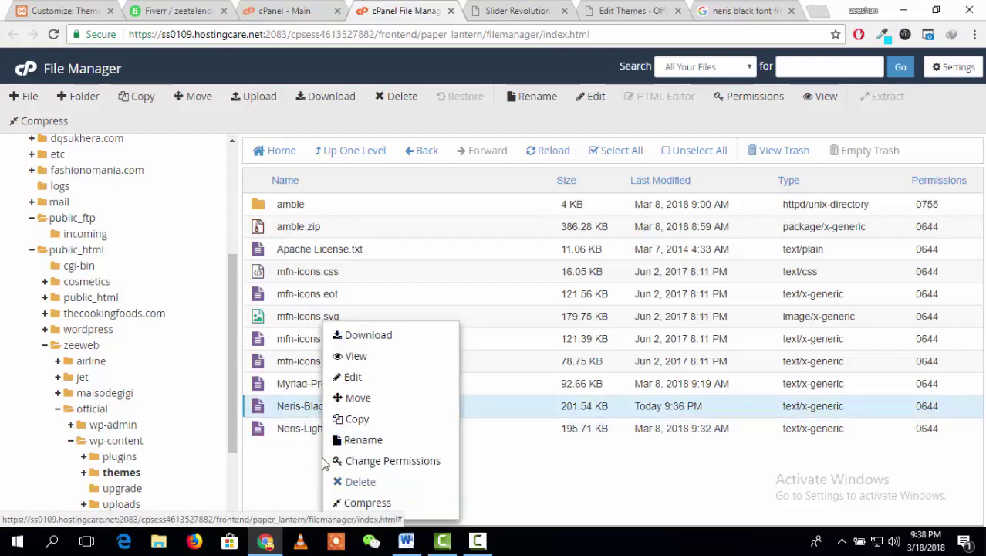
{"action": "left_click", "coordinate": [308, 460]}
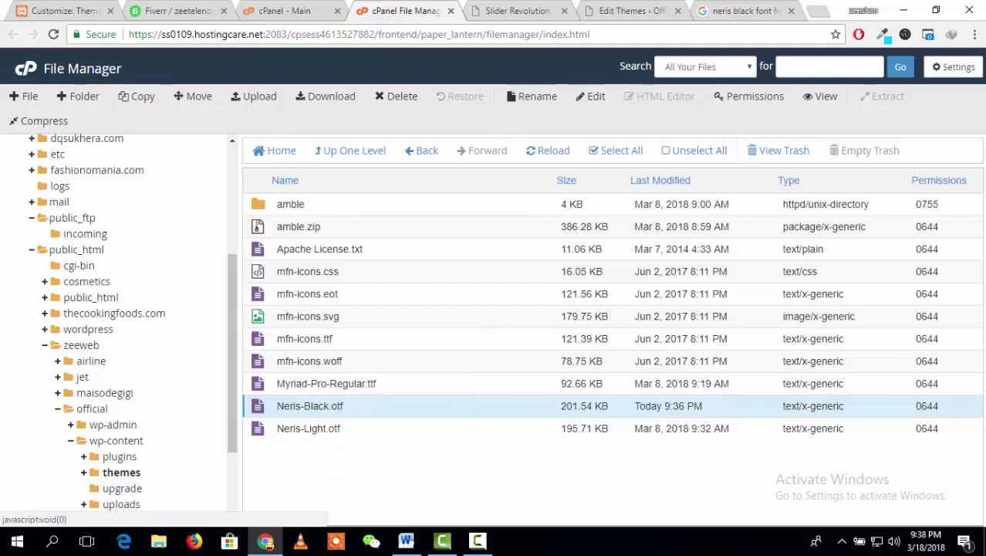
{"action": "left_click", "coordinate": [513, 11]}
Copy the Neris-Light font URL from line 56 into line 62's url()
{"action": "left_click", "coordinate": [629, 11]}
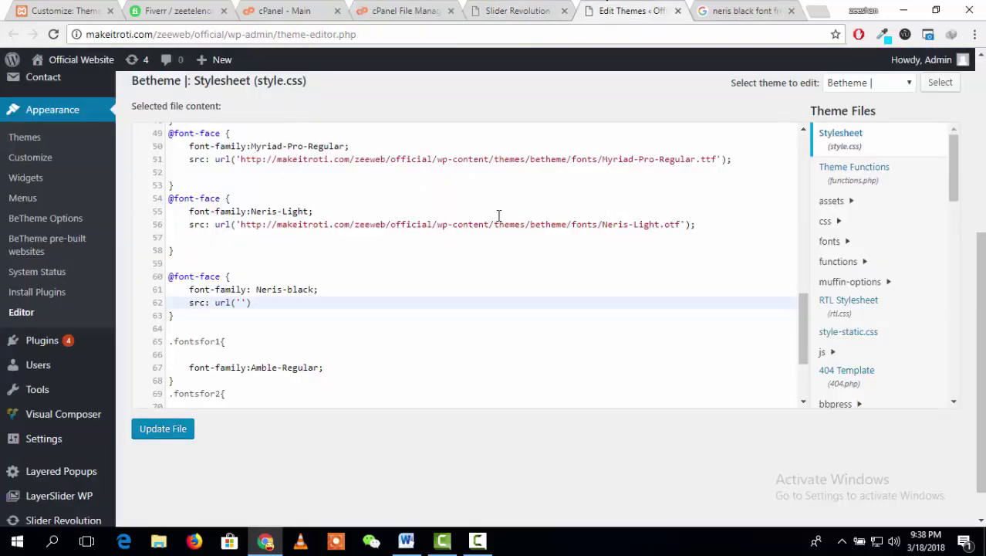
{"action": "left_click_drag", "start_coordinate": [680, 225], "coordinate": [240, 224]}
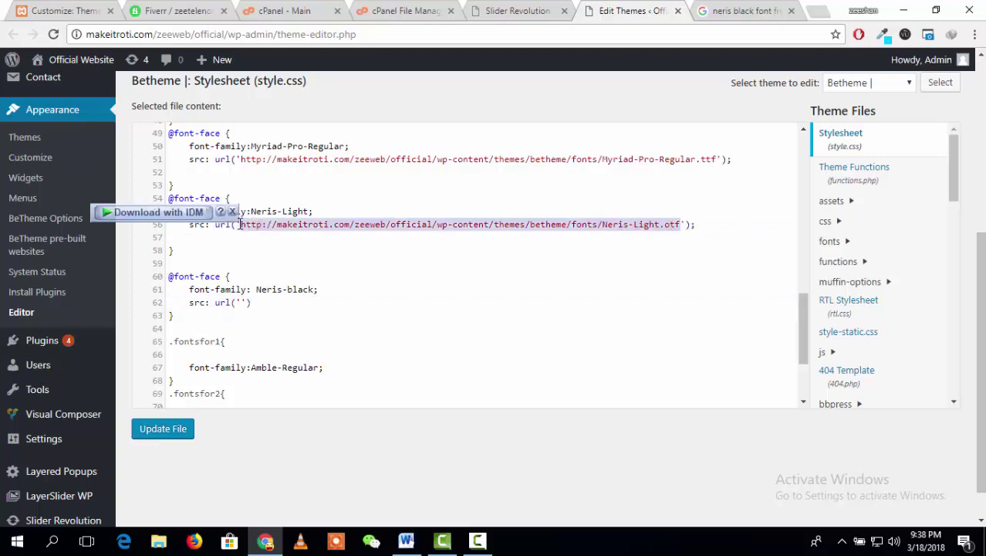
{"action": "key", "text": "ctrl+c"}
{"action": "left_click", "coordinate": [240, 303]}
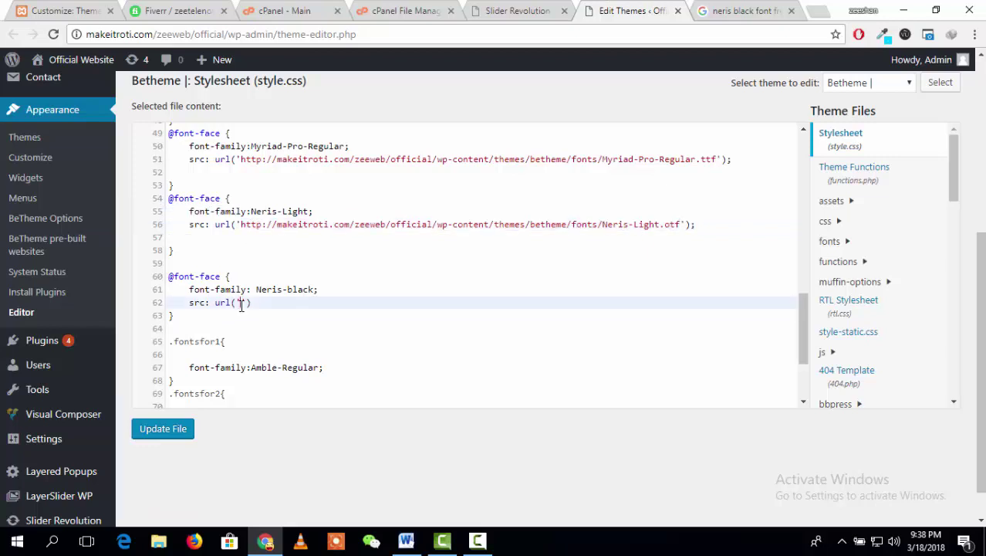
{"action": "key", "text": "ctrl+v"}
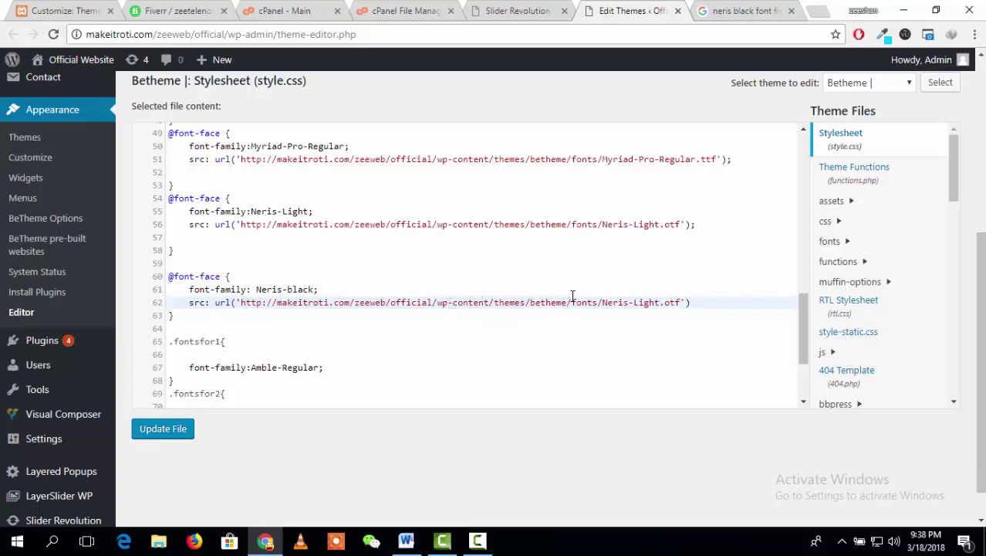
Change Light to Black in the line 62 URL, add a semicolon, and save style.css
{"action": "left_click", "coordinate": [660, 302]}
{"action": "key", "text": "BackSpace"}
{"action": "key", "text": "BackSpace"}
{"action": "key", "text": "BackSpace"}
{"action": "key", "text": "BackSpace"}
{"action": "key", "text": "BackSpace"}
{"action": "left_click", "coordinate": [362, 8]}
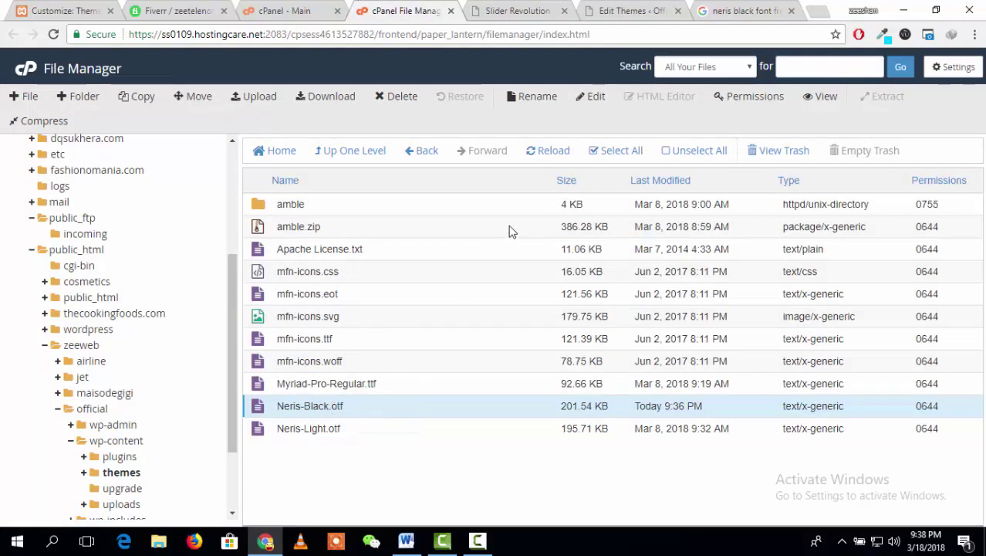
{"action": "left_click", "coordinate": [638, 8]}
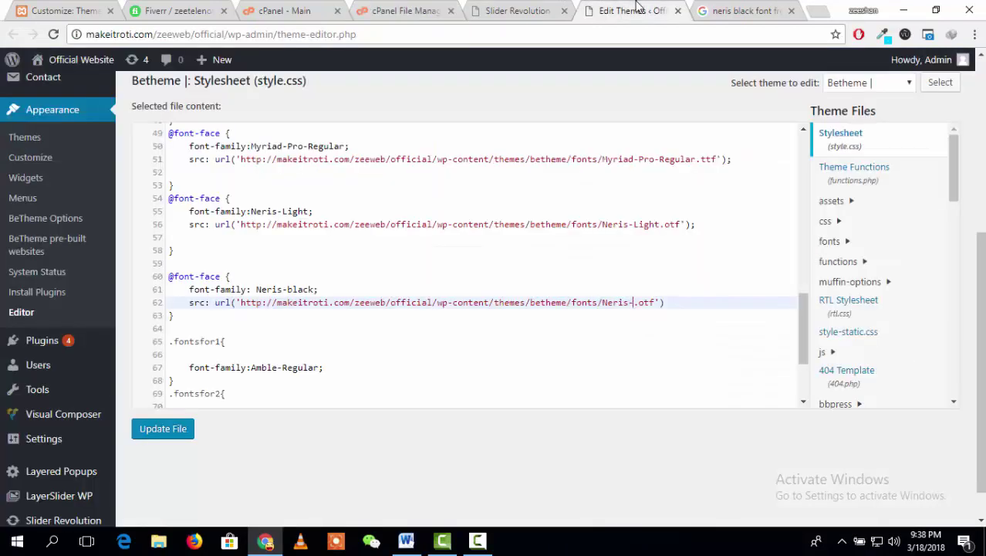
{"action": "type", "text": "Black"}
{"action": "left_click", "coordinate": [696, 304]}
{"action": "type", "text": ";"}
{"action": "left_click", "coordinate": [165, 430]}
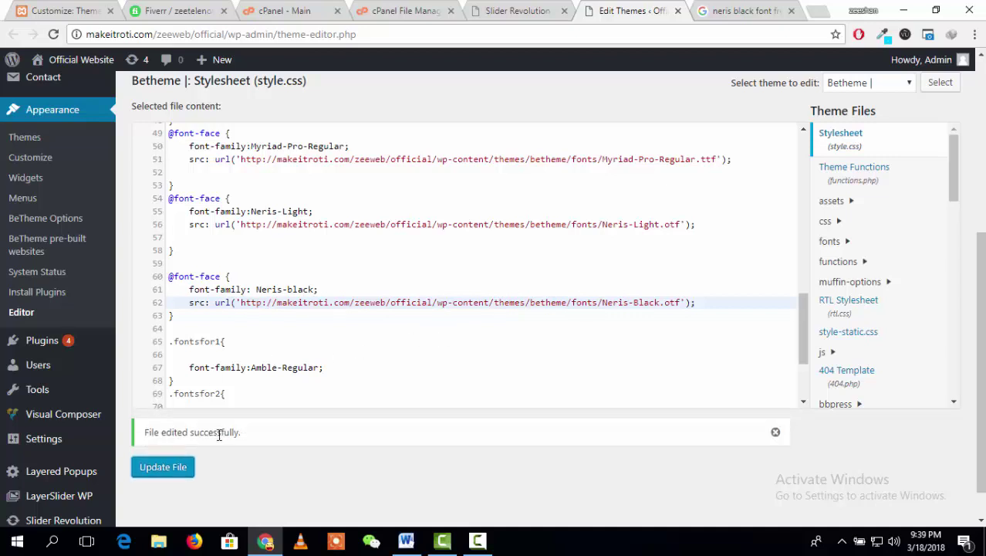
Replace the heading layer's font family entry with Neris-black in the slide editor
{"action": "left_click", "coordinate": [540, 11]}
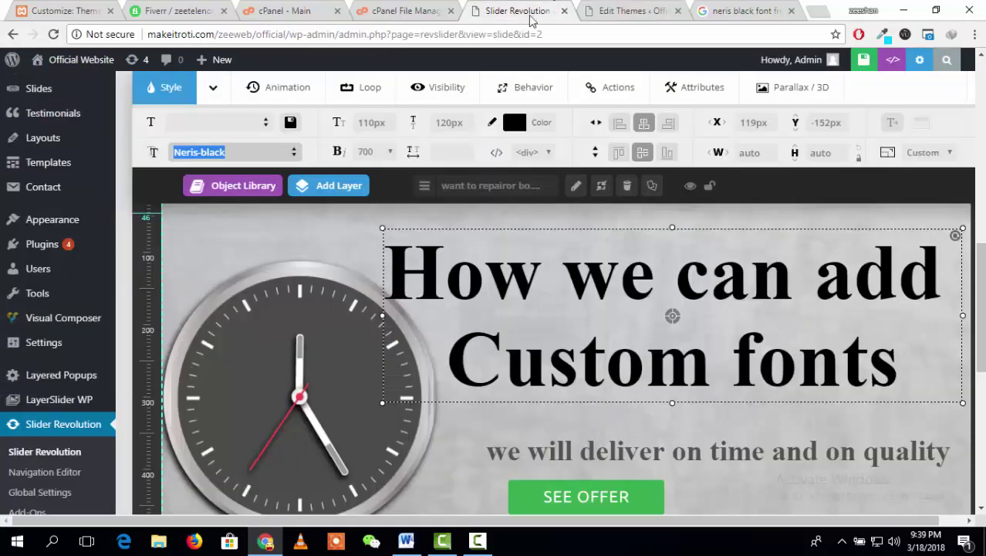
{"action": "key", "text": "BackSpace"}
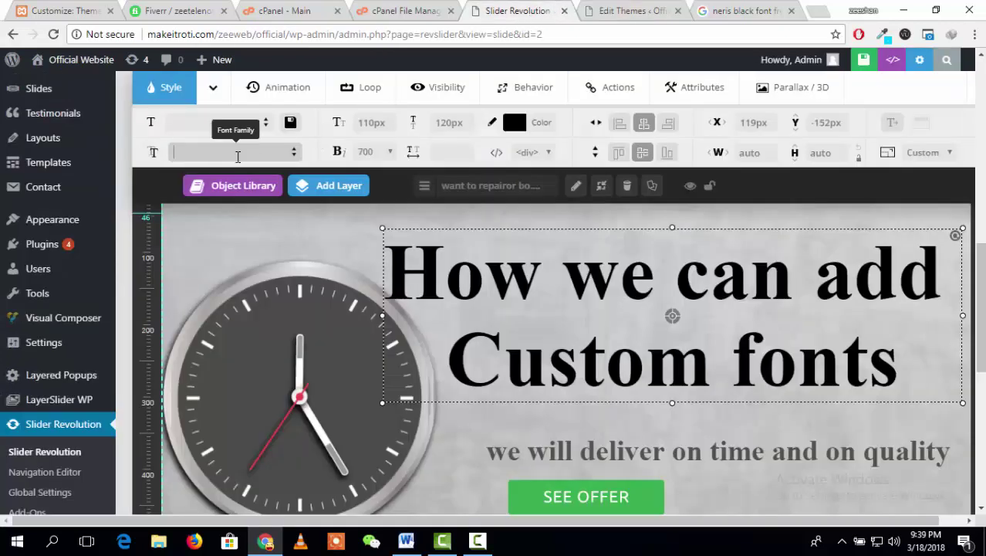
{"action": "type", "text": "N"}
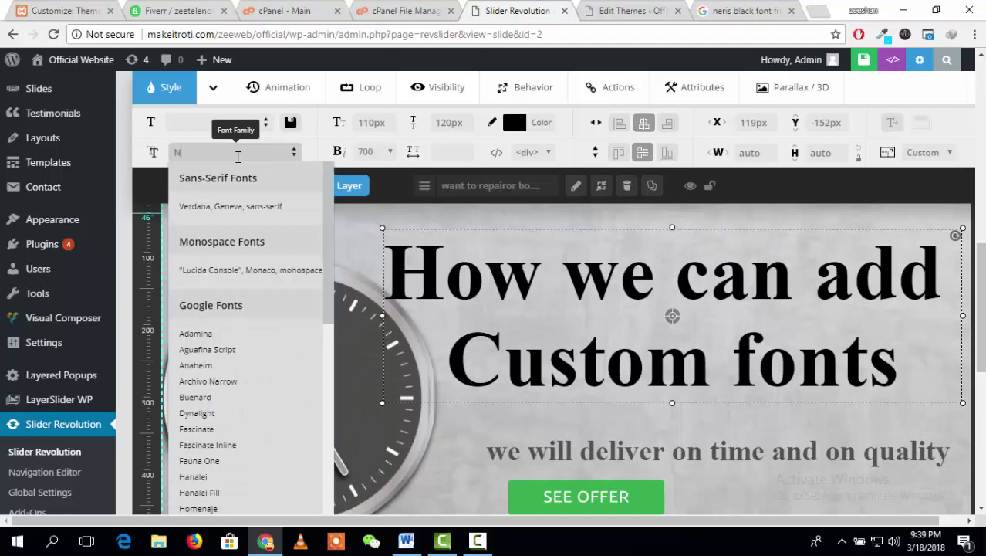
{"action": "type", "text": "aeris"}
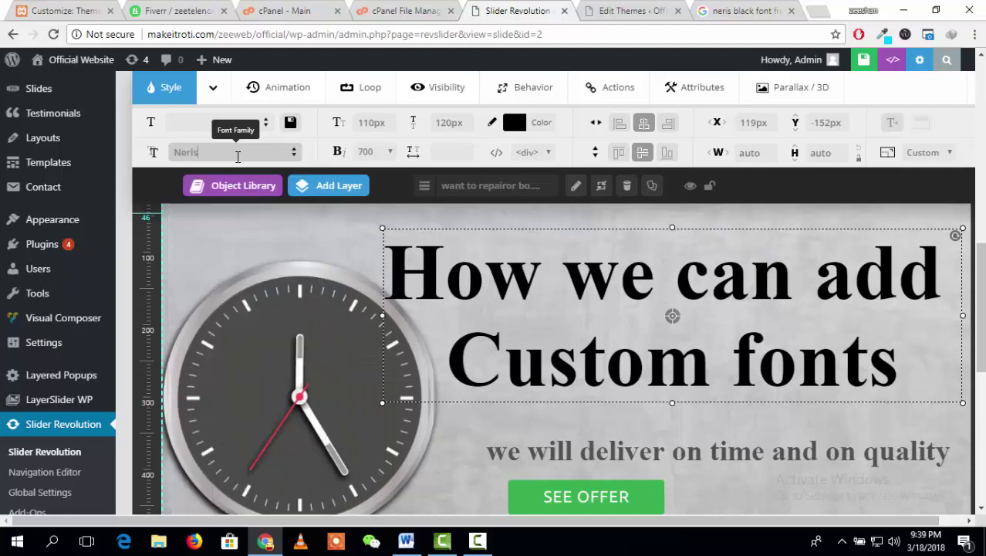
{"action": "type", "text": "-black"}
{"action": "key", "text": "Return"}
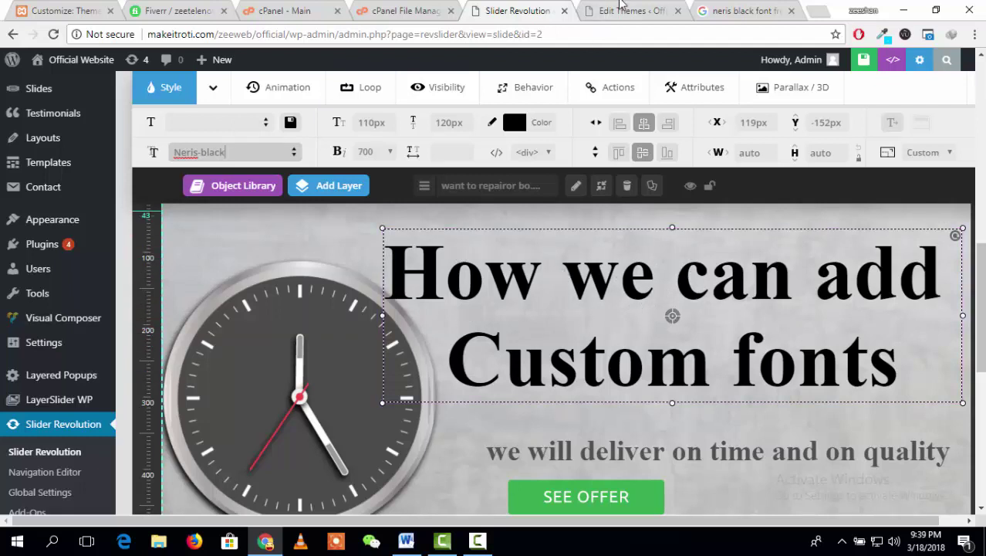
{"action": "left_click", "coordinate": [654, 7]}
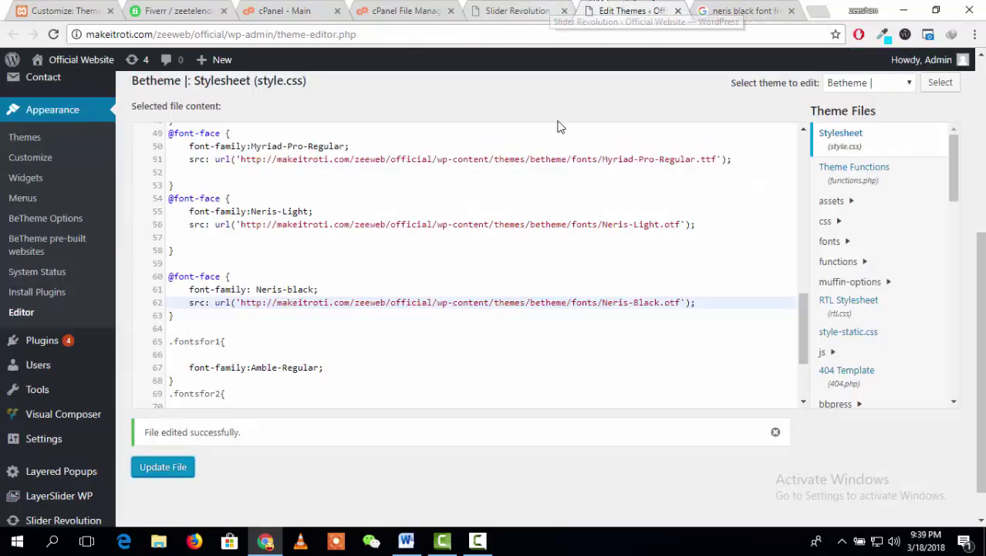
{"action": "key", "text": "ctrl+shift+Tab"}
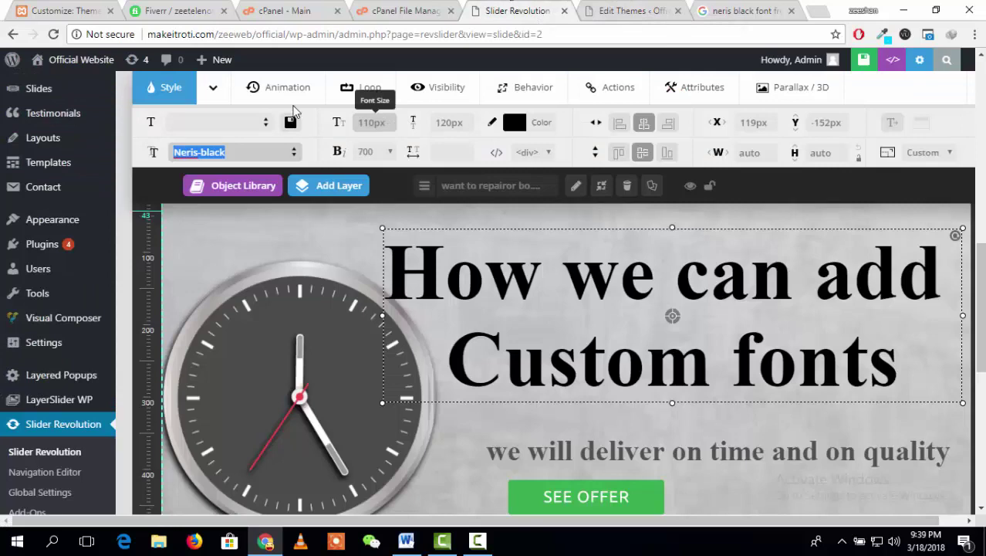
Open the live homepage in a new tab, reload it, and advance the slider
{"action": "mouse_move", "coordinate": [81, 62]}
{"action": "right_click", "coordinate": [81, 90]}
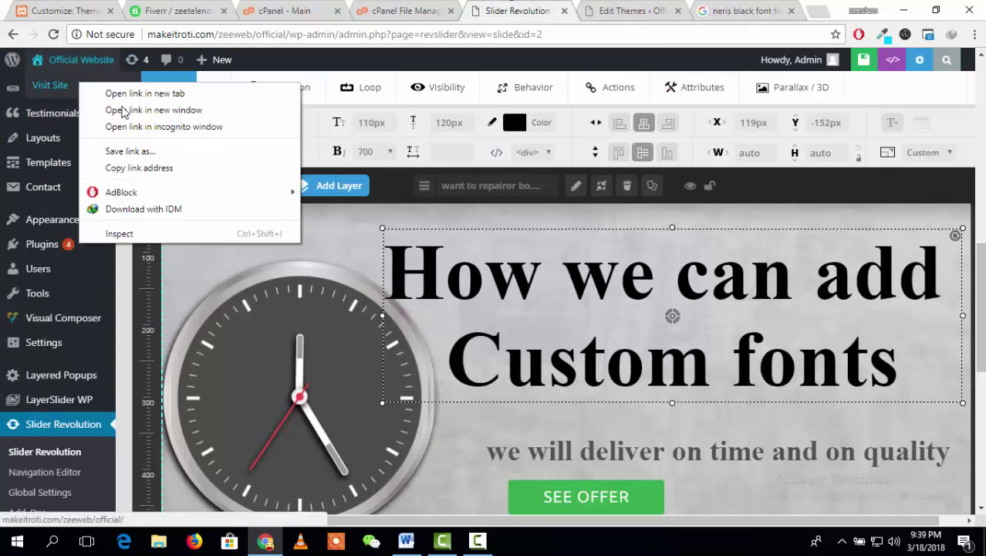
{"action": "left_click", "coordinate": [147, 101]}
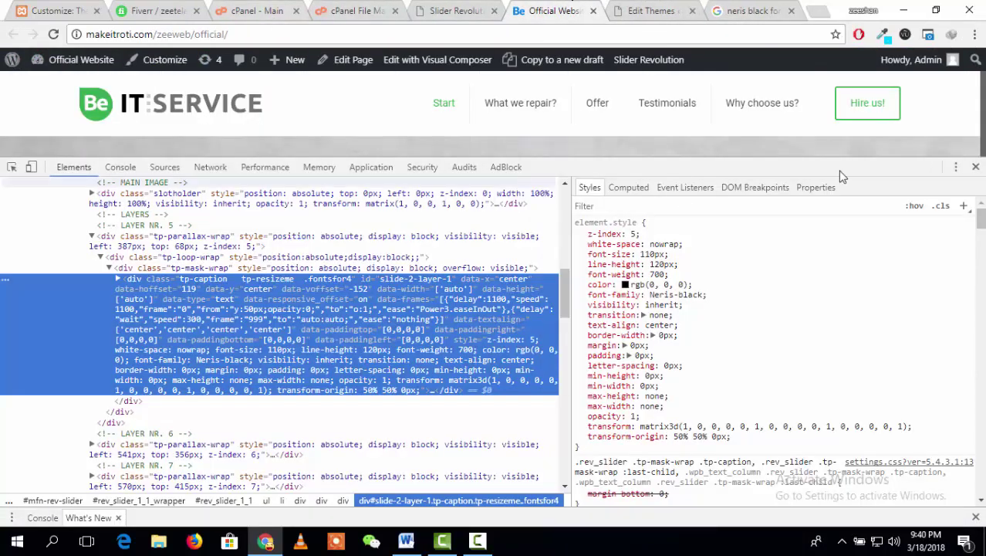
{"action": "left_click", "coordinate": [975, 166]}
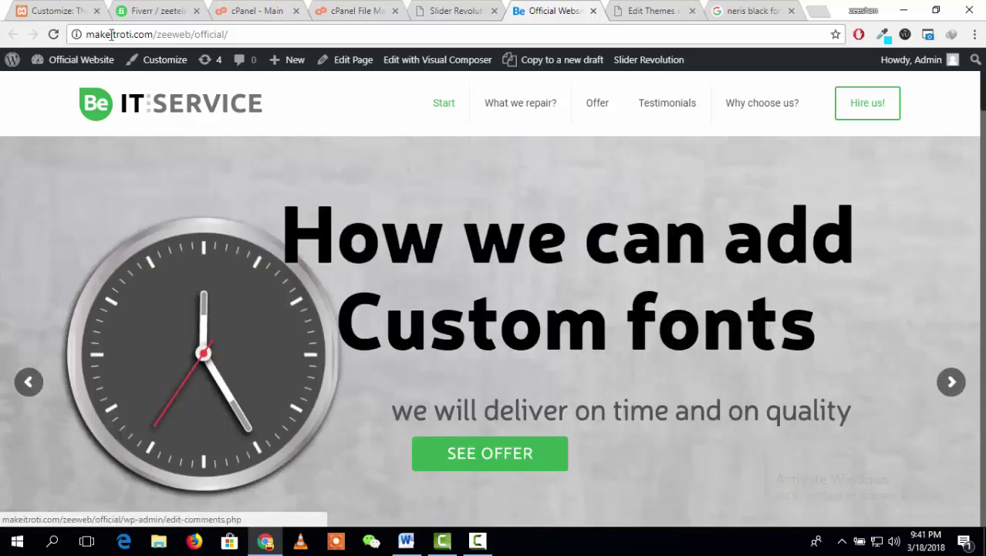
{"action": "left_click", "coordinate": [53, 34]}
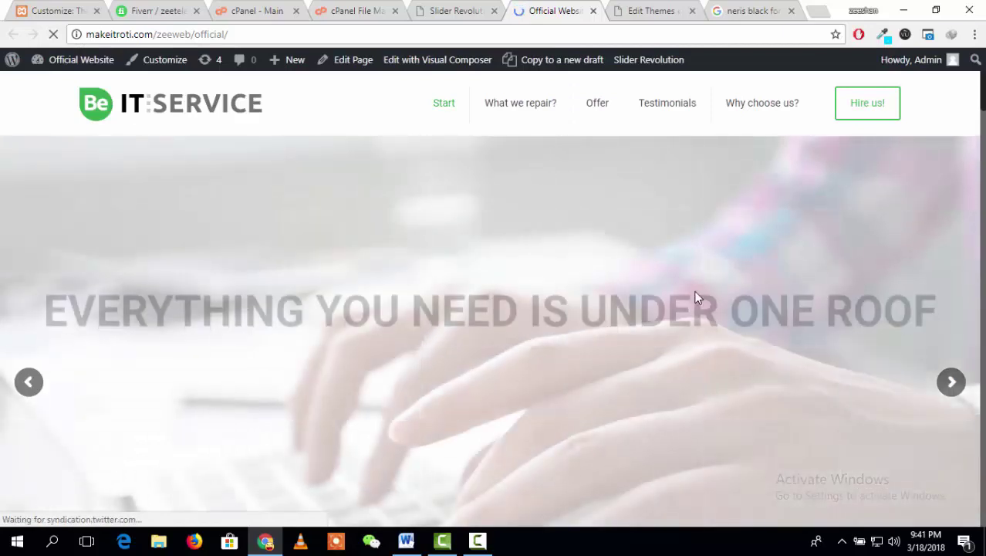
{"action": "left_click", "coordinate": [952, 381]}
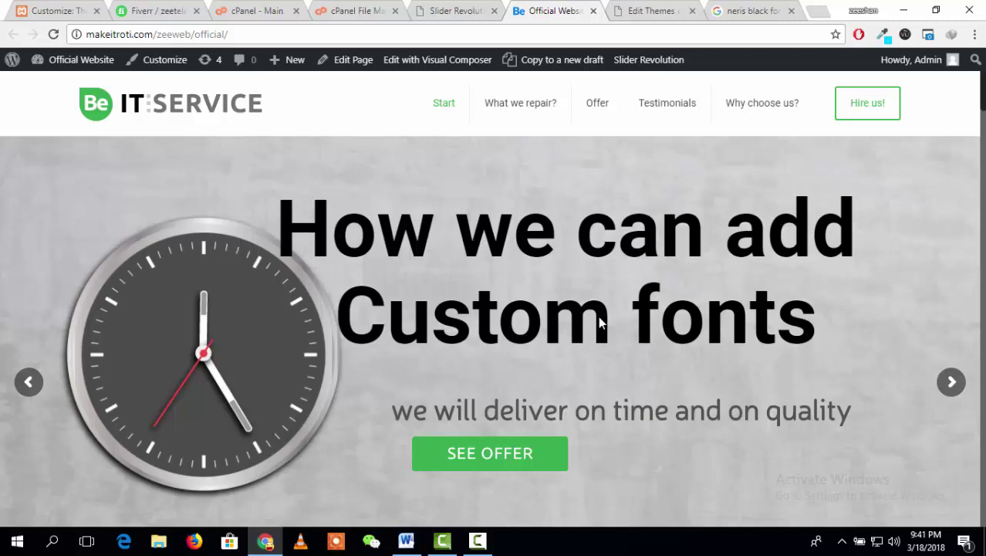
Type Neris-black into the heading's Font Family field and save the slide
{"action": "left_click", "coordinate": [457, 11]}
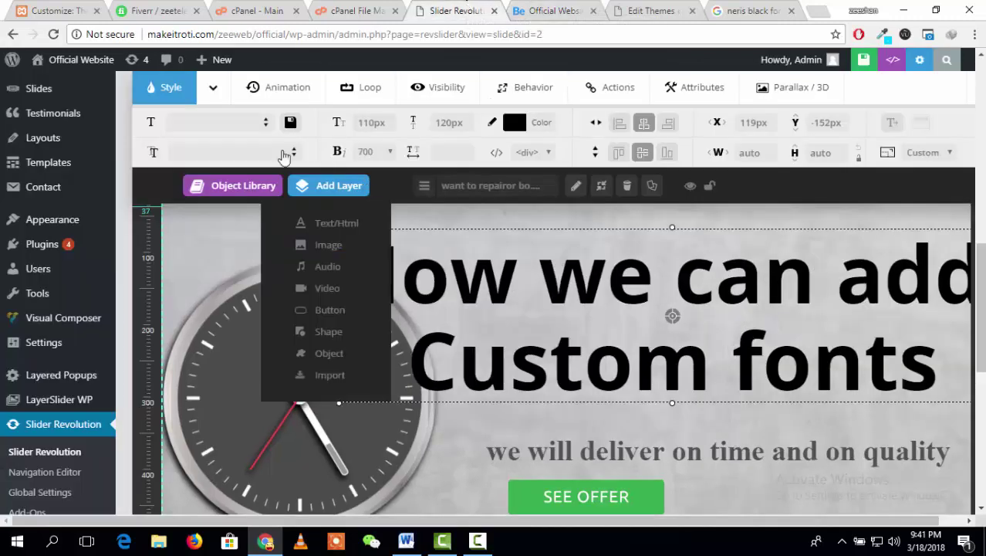
{"action": "left_click", "coordinate": [214, 149]}
{"action": "type", "text": "N"}
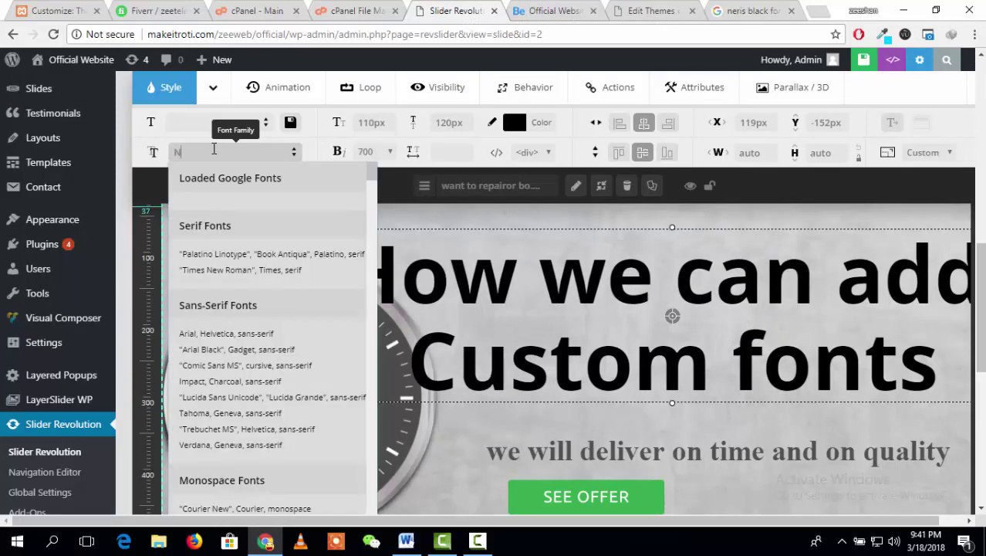
{"action": "type", "text": "eris"}
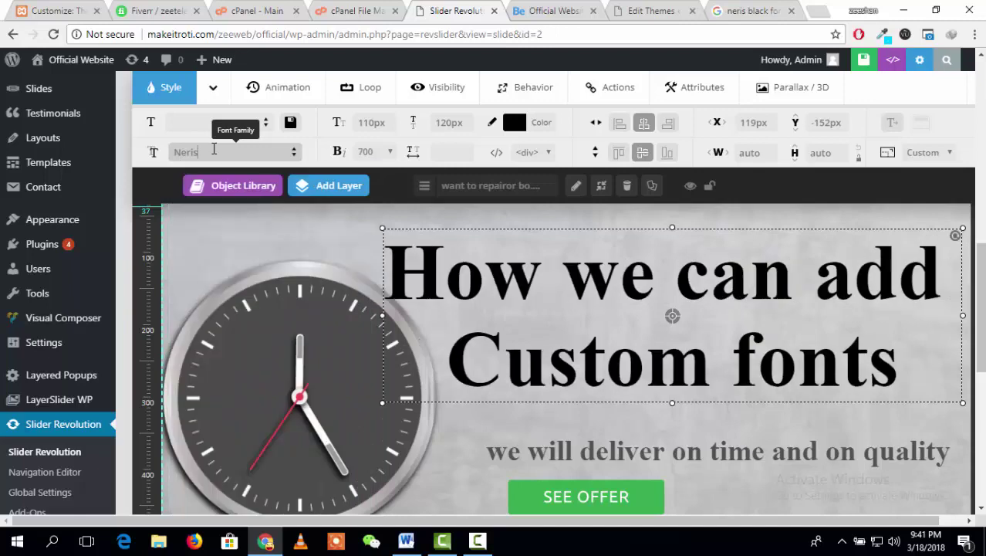
{"action": "type", "text": "-black"}
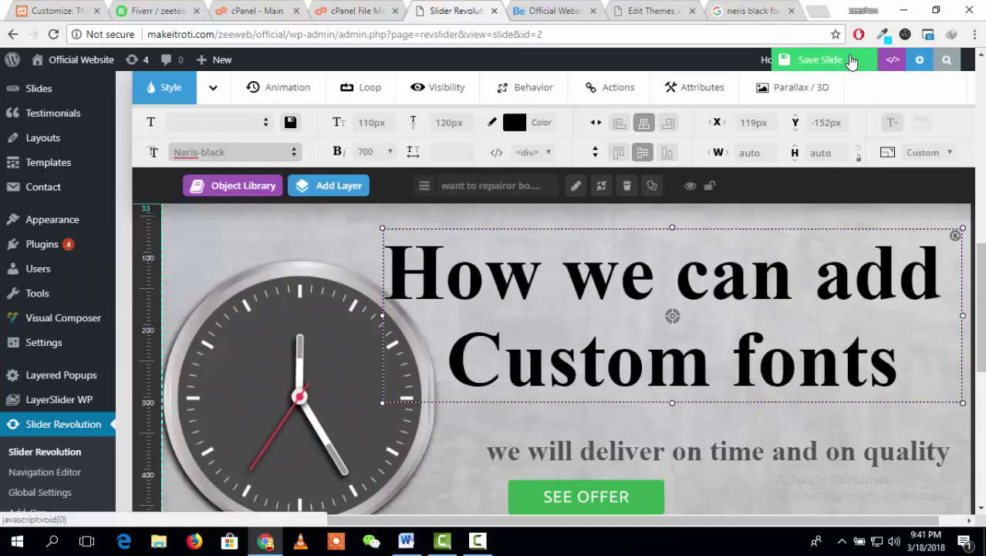
{"action": "left_click", "coordinate": [852, 61]}
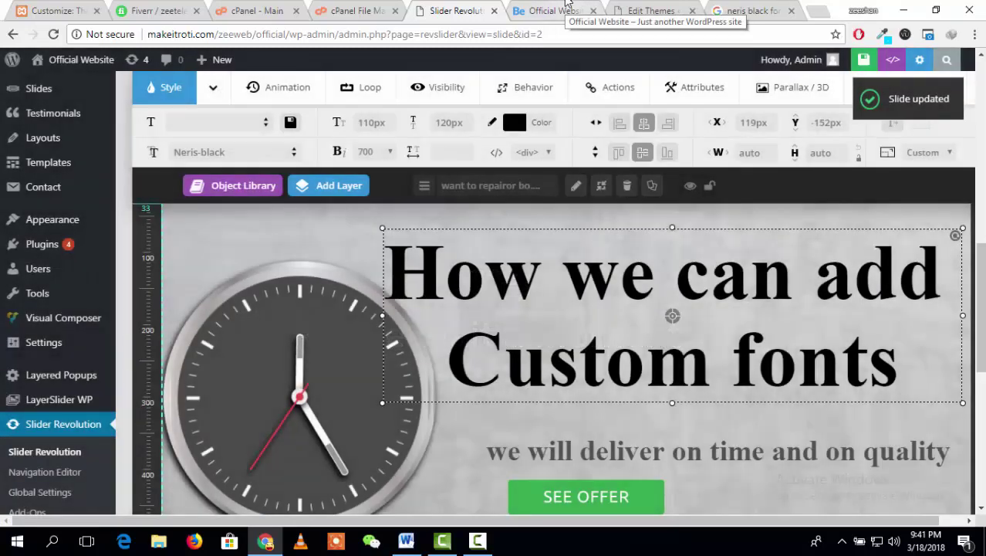
Reload the live homepage, advance to the clock slide, and inspect the headline element
{"action": "left_click", "coordinate": [568, 6]}
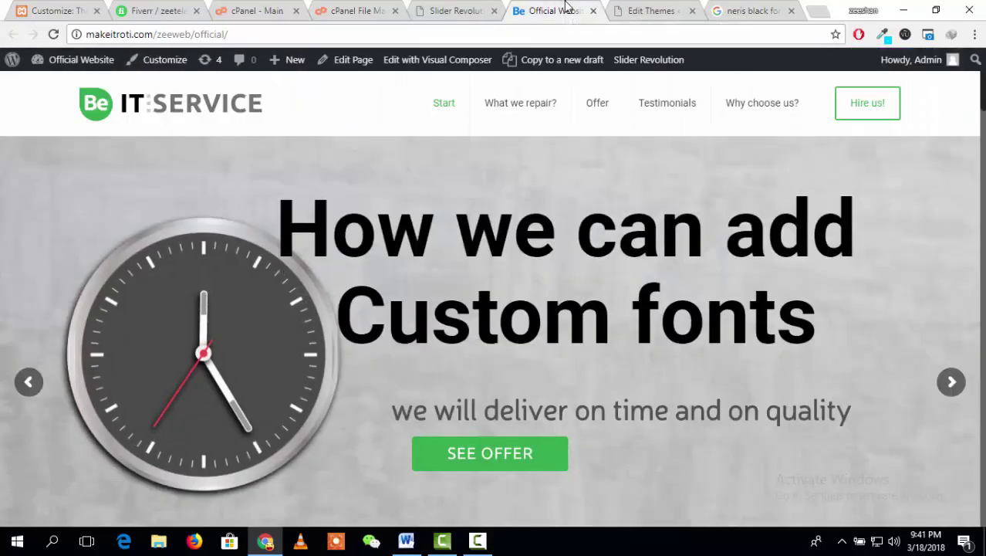
{"action": "mouse_move", "coordinate": [14, 62]}
{"action": "left_click", "coordinate": [62, 101]}
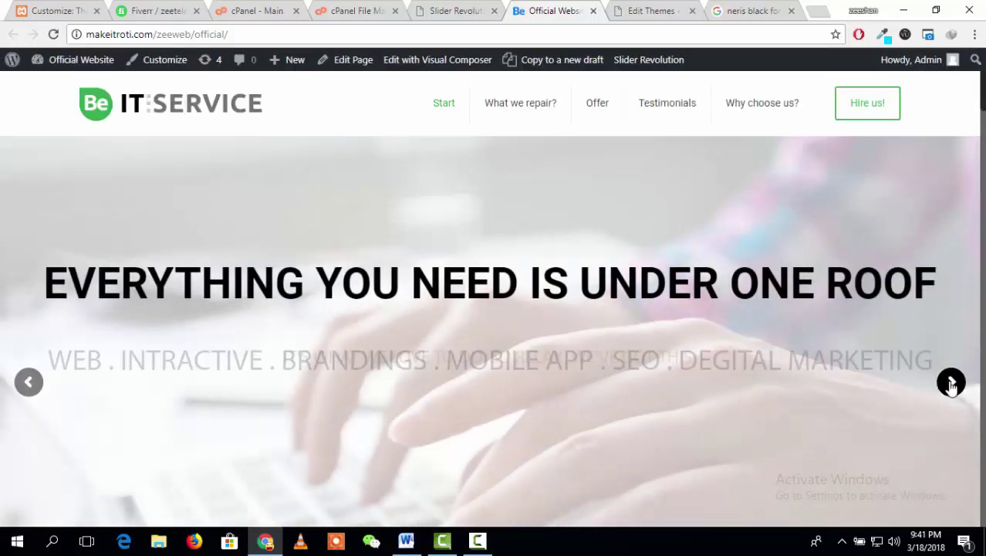
{"action": "left_click", "coordinate": [950, 381]}
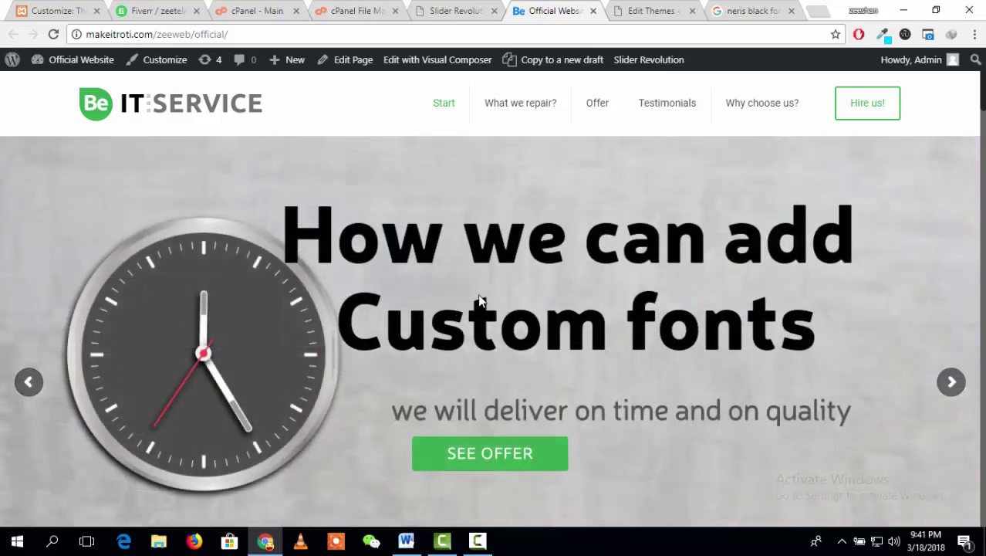
{"action": "right_click", "coordinate": [525, 334]}
{"action": "left_click", "coordinate": [604, 324]}
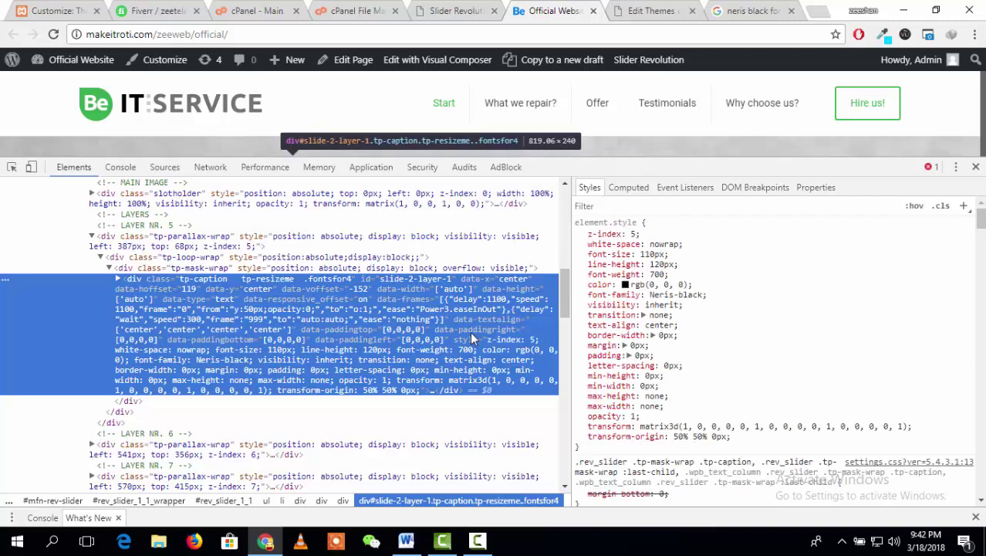
Search the element tree for 'neris' to verify the headline uses Neris-black, then view the homepage top
{"action": "key", "text": "ctrl+f"}
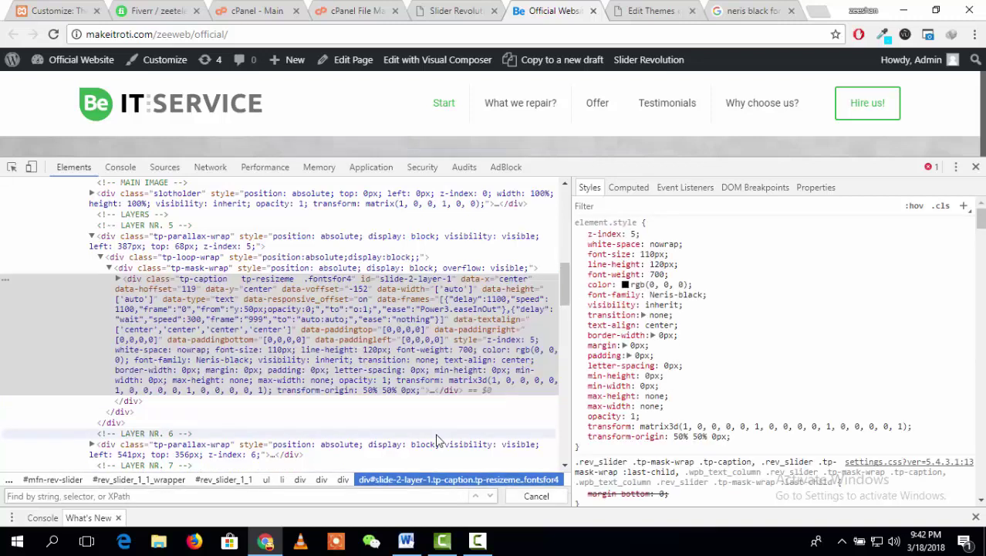
{"action": "type", "text": "n"}
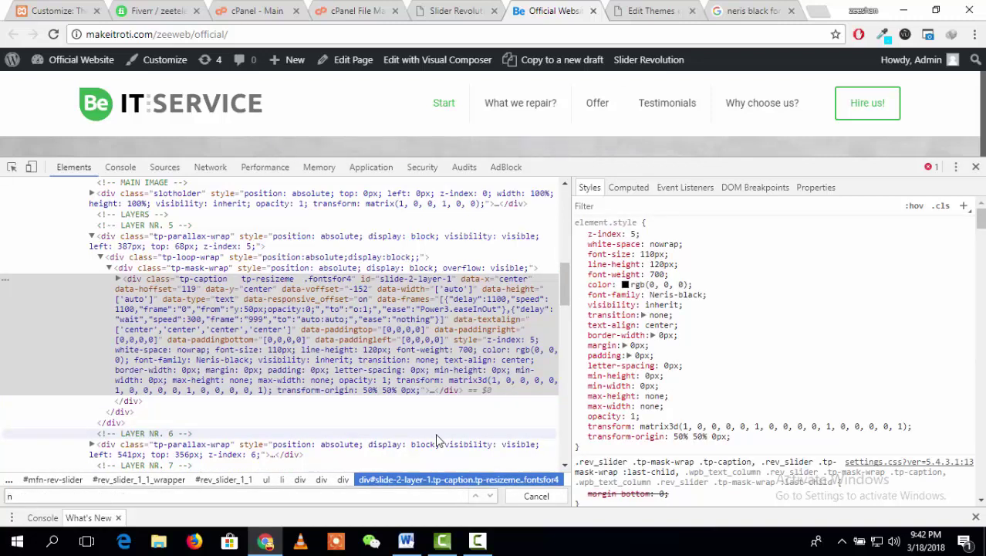
{"action": "type", "text": "eris"}
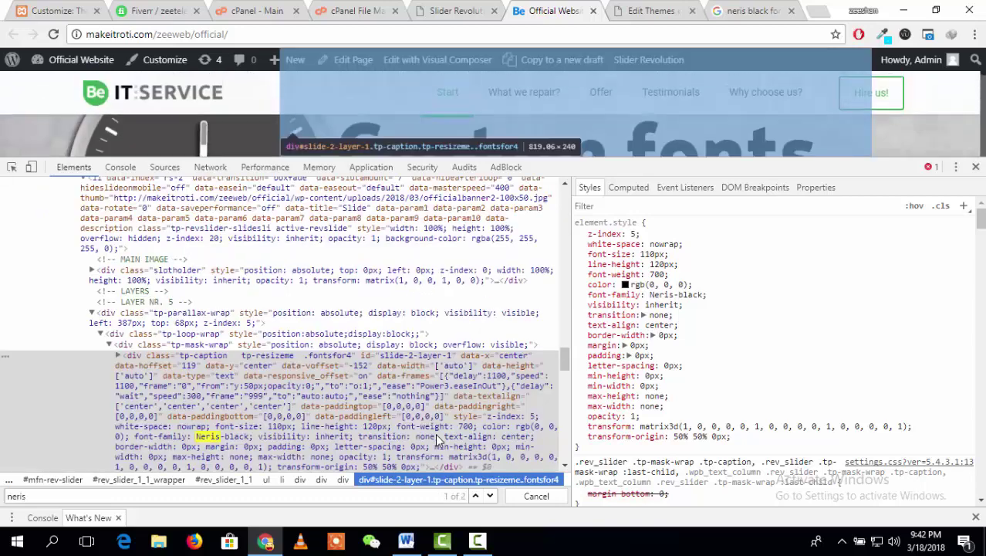
{"action": "left_click", "coordinate": [139, 440]}
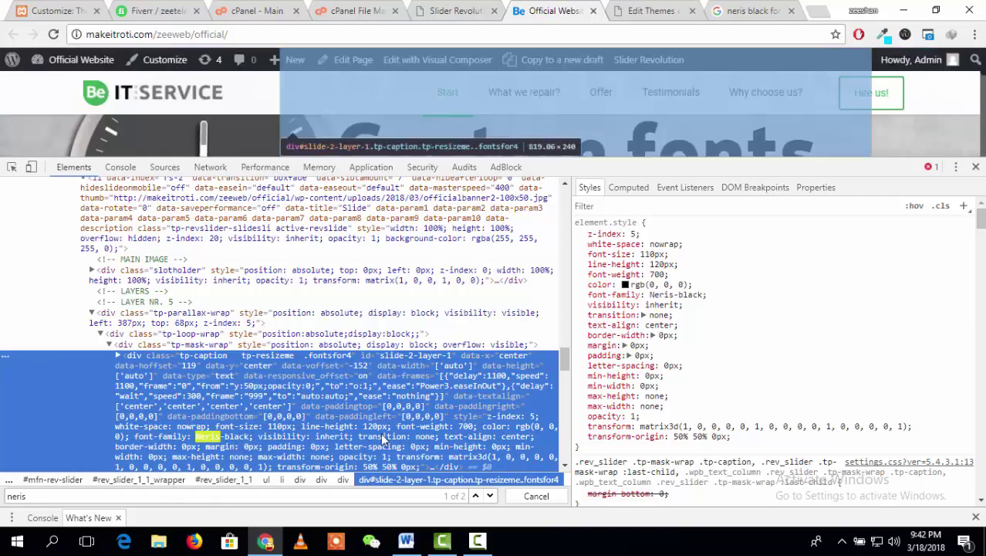
{"action": "left_click", "coordinate": [976, 167]}
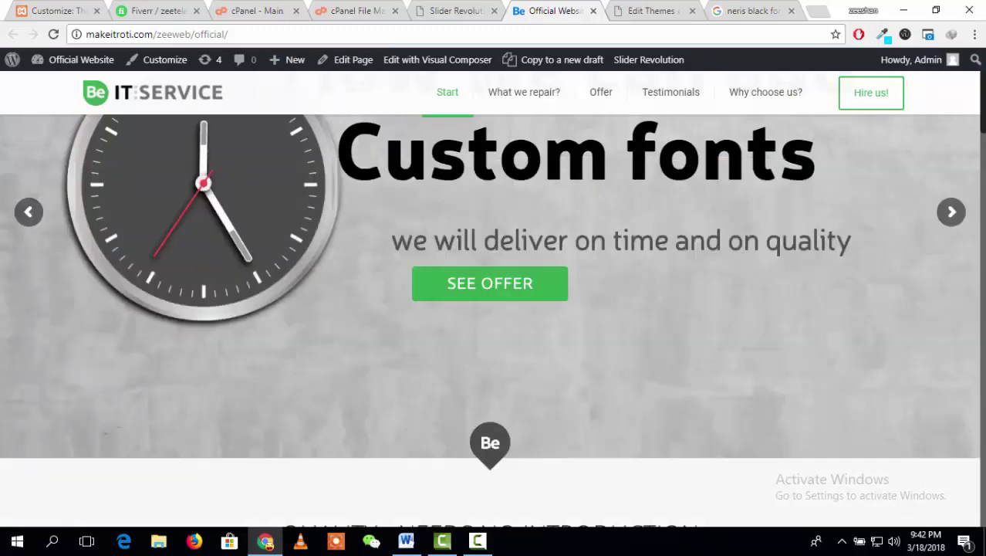
{"action": "scroll", "coordinate": [595, 202], "scroll_direction": "up", "scroll_amount": 2}
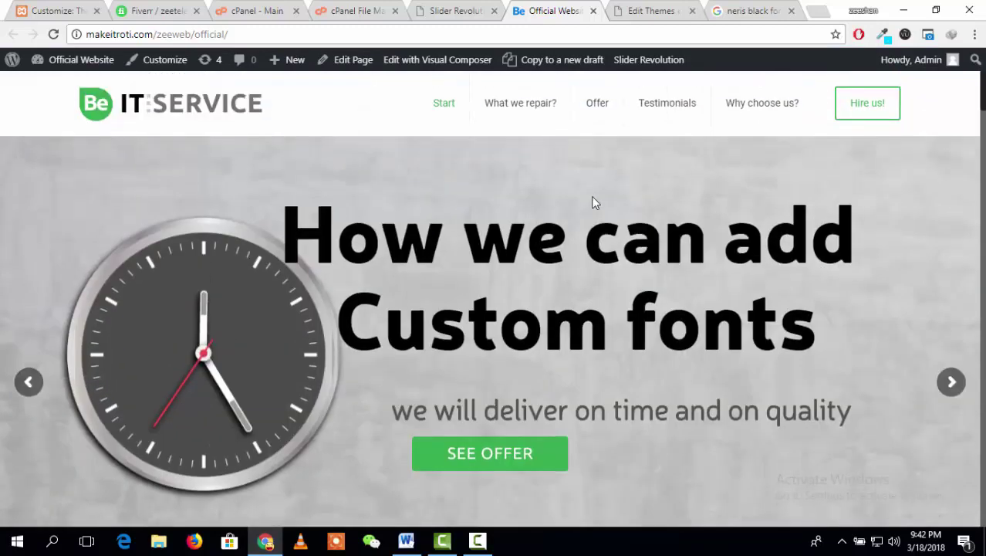